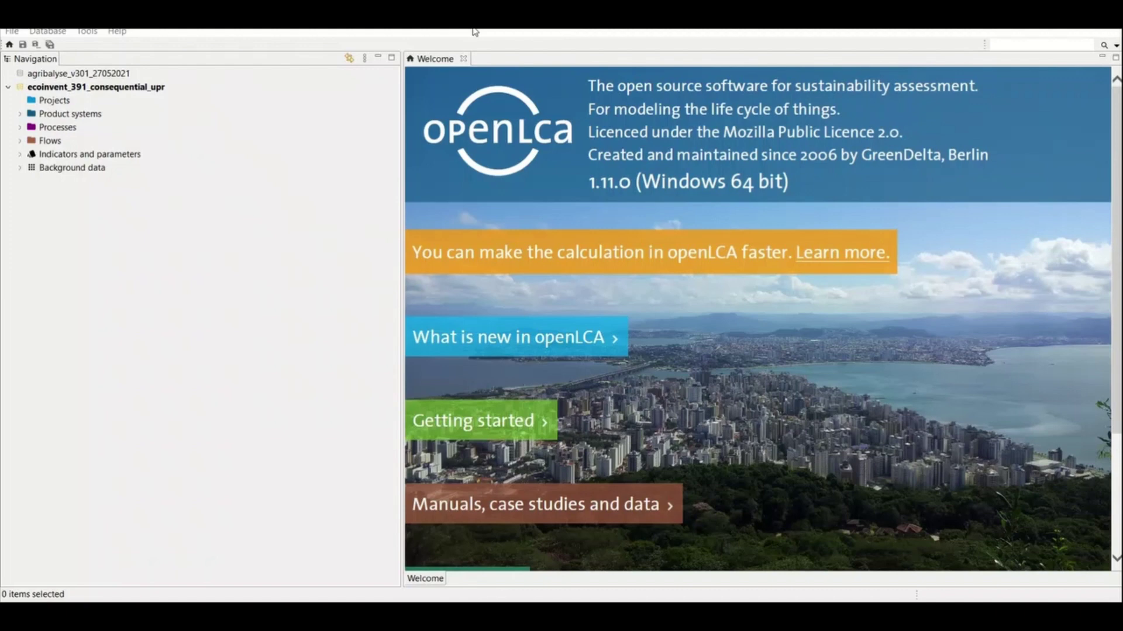
Open the PP bag flow from the Emissions flows, examine its flow properties and close it
{"action": "left_click", "coordinate": [18, 146]}
{"action": "left_click", "coordinate": [19, 141]}
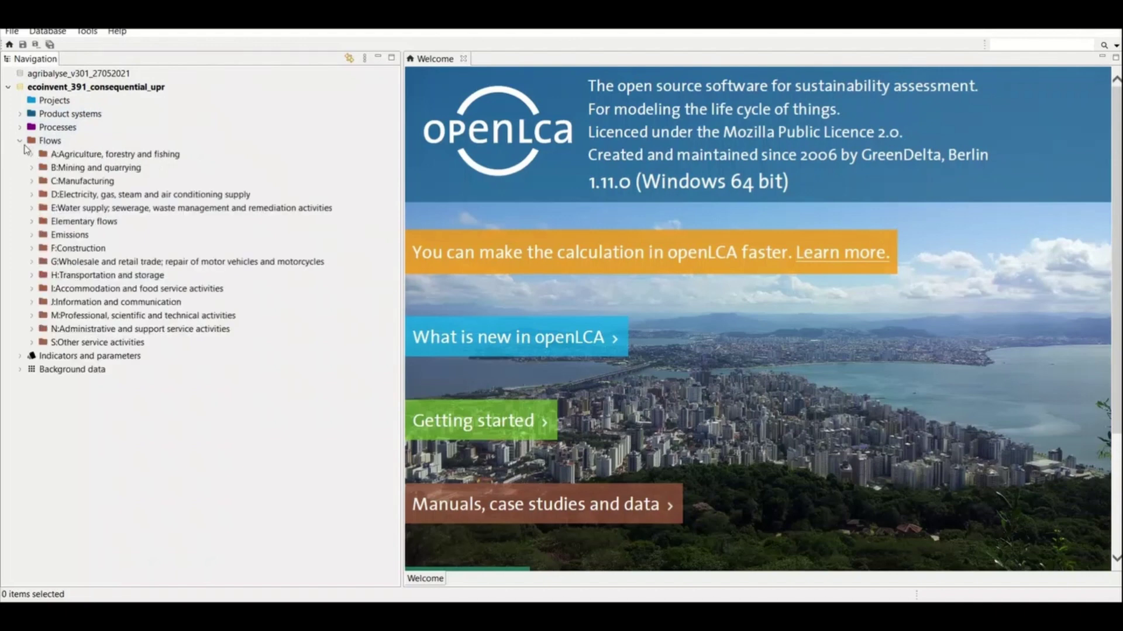
{"action": "left_click", "coordinate": [31, 235]}
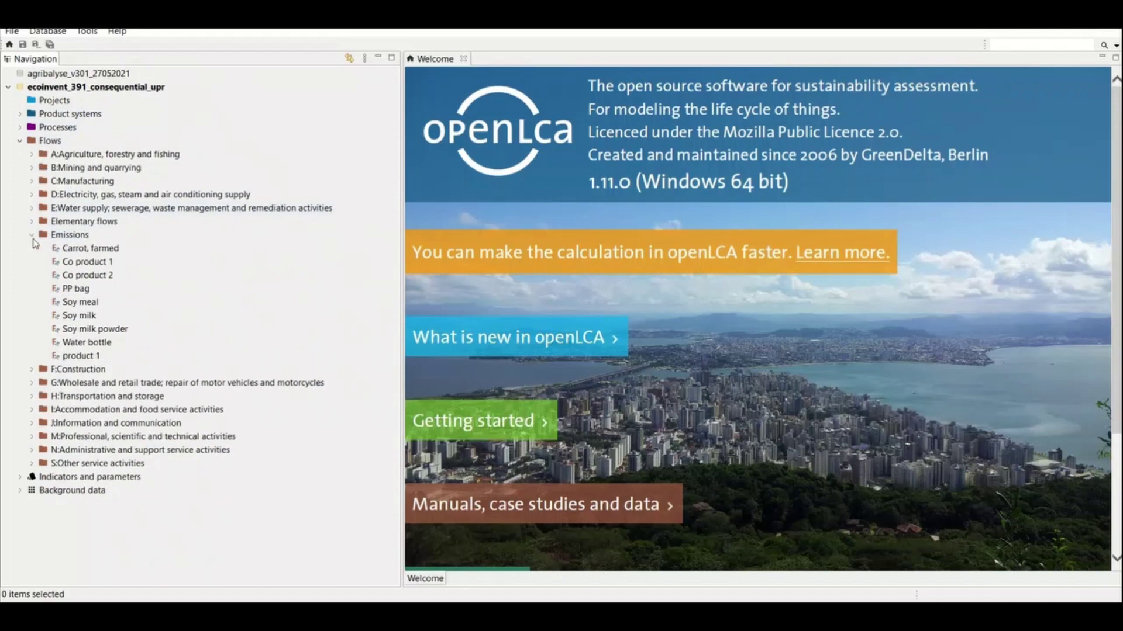
{"action": "double_click", "coordinate": [76, 290]}
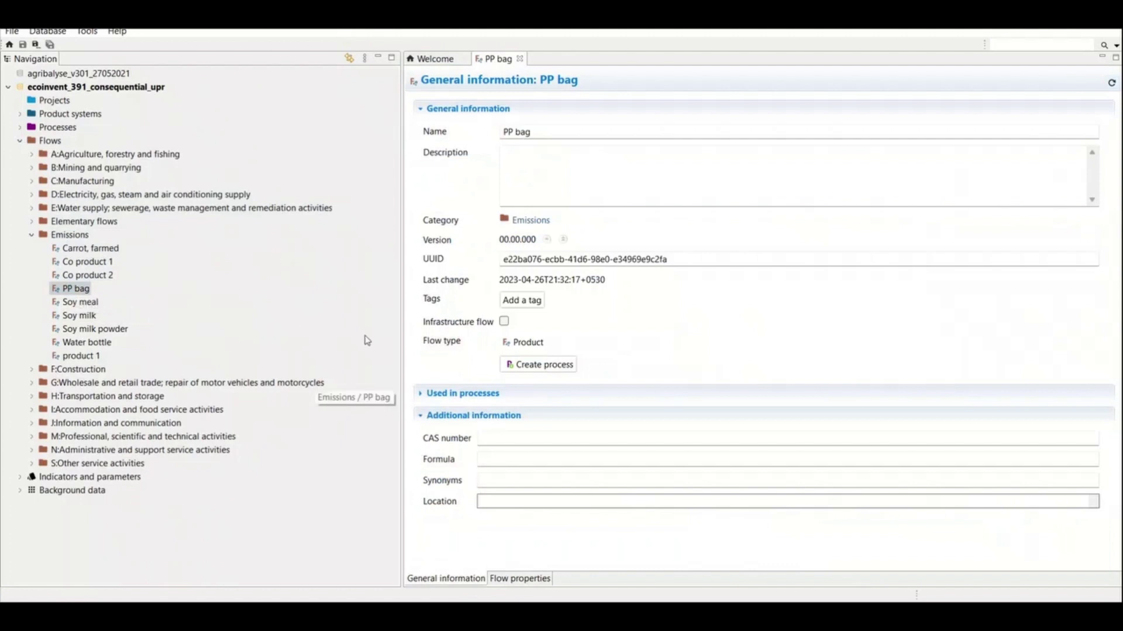
{"action": "left_click", "coordinate": [518, 579]}
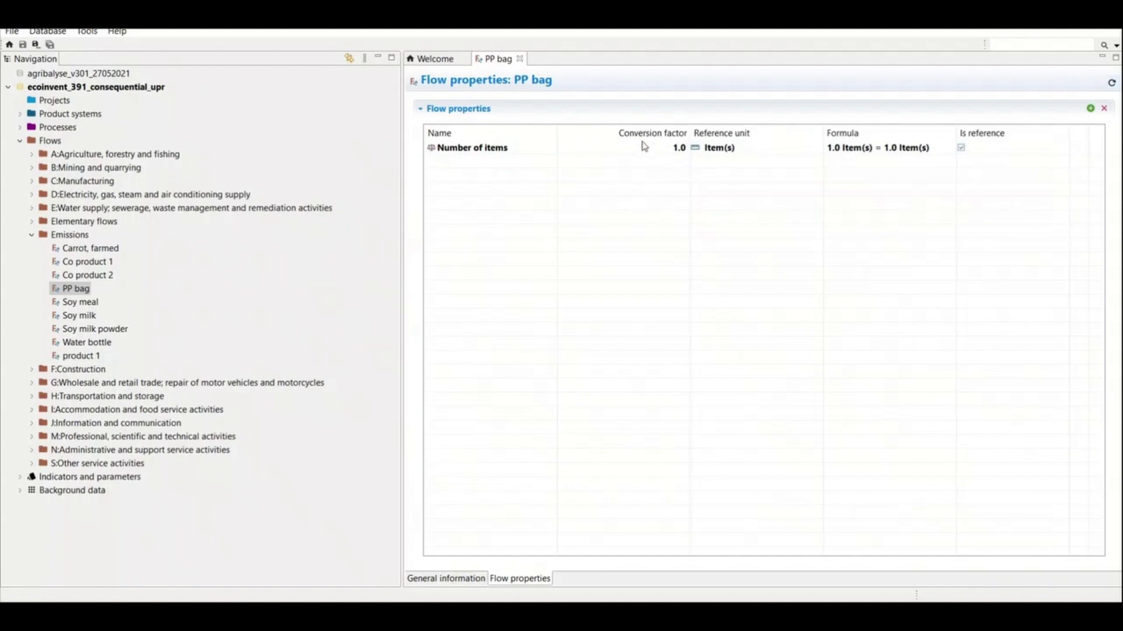
{"action": "left_click", "coordinate": [520, 59]}
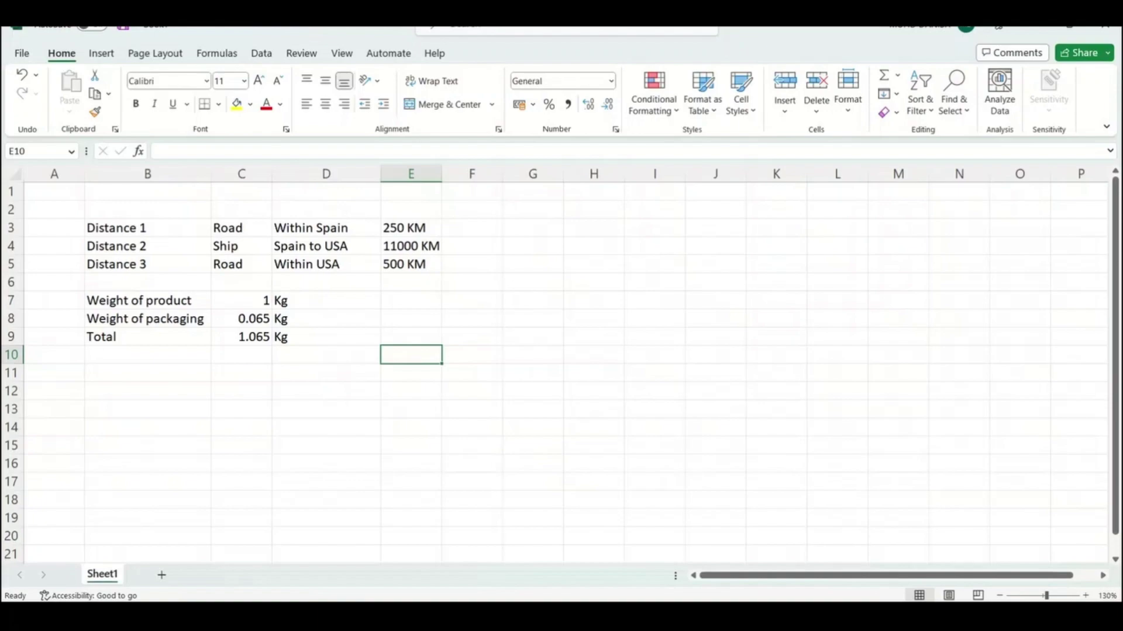
Switch to openLCA and review the inputs and outputs of the PP bag production process under Emissions / Packaging
{"action": "key", "text": "alt+Tab"}
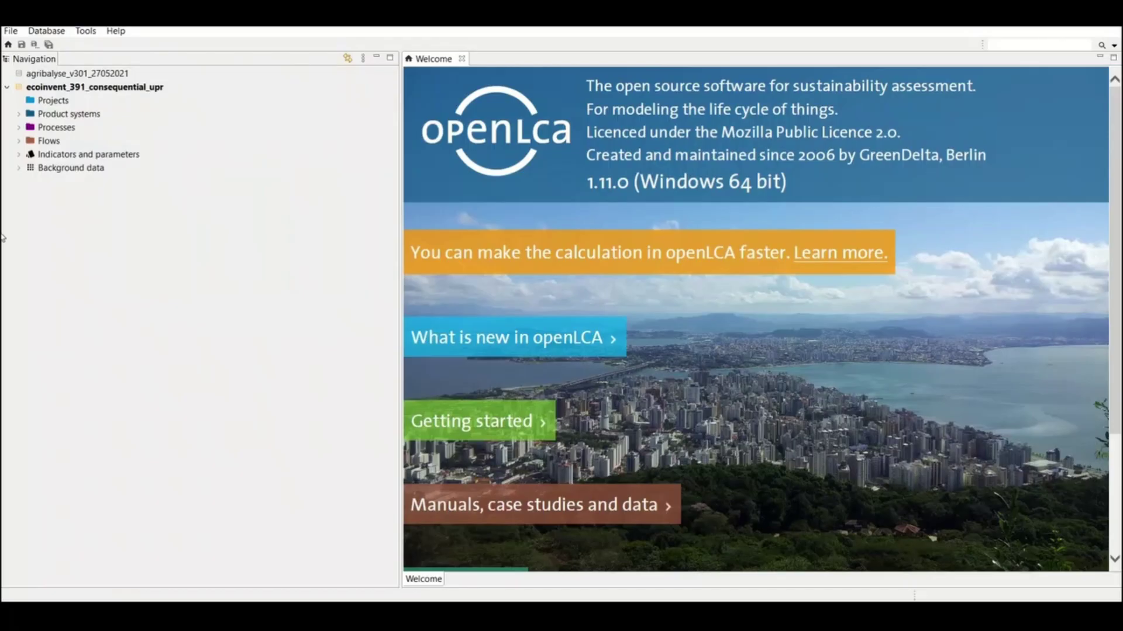
{"action": "left_click", "coordinate": [19, 127]}
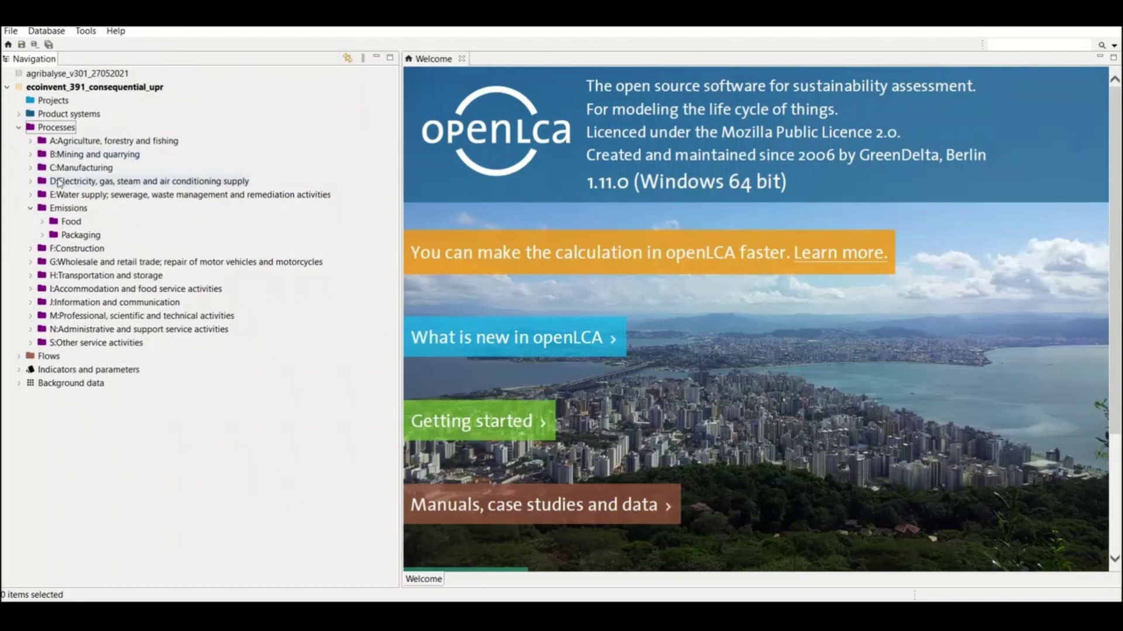
{"action": "left_click", "coordinate": [42, 223]}
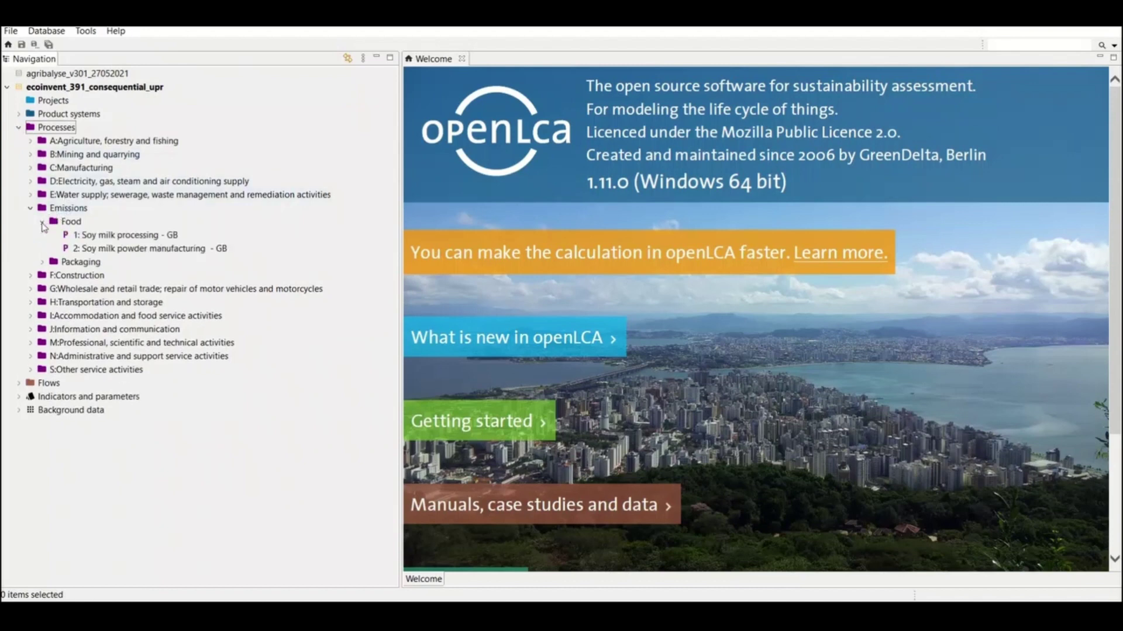
{"action": "left_click", "coordinate": [43, 262]}
{"action": "double_click", "coordinate": [82, 276]}
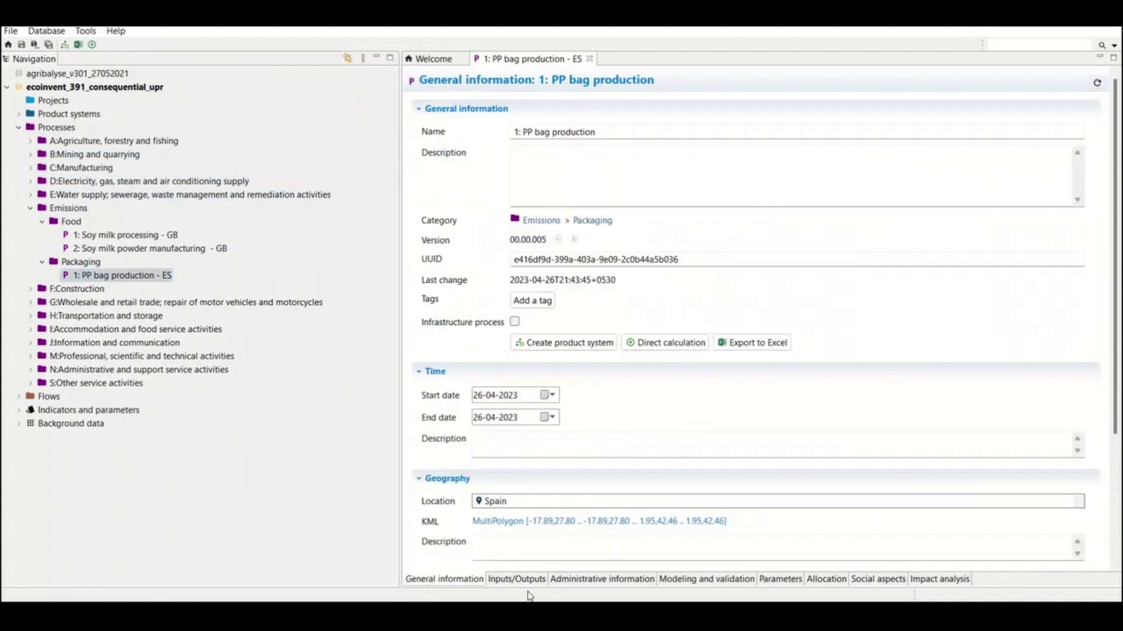
{"action": "left_click", "coordinate": [507, 578]}
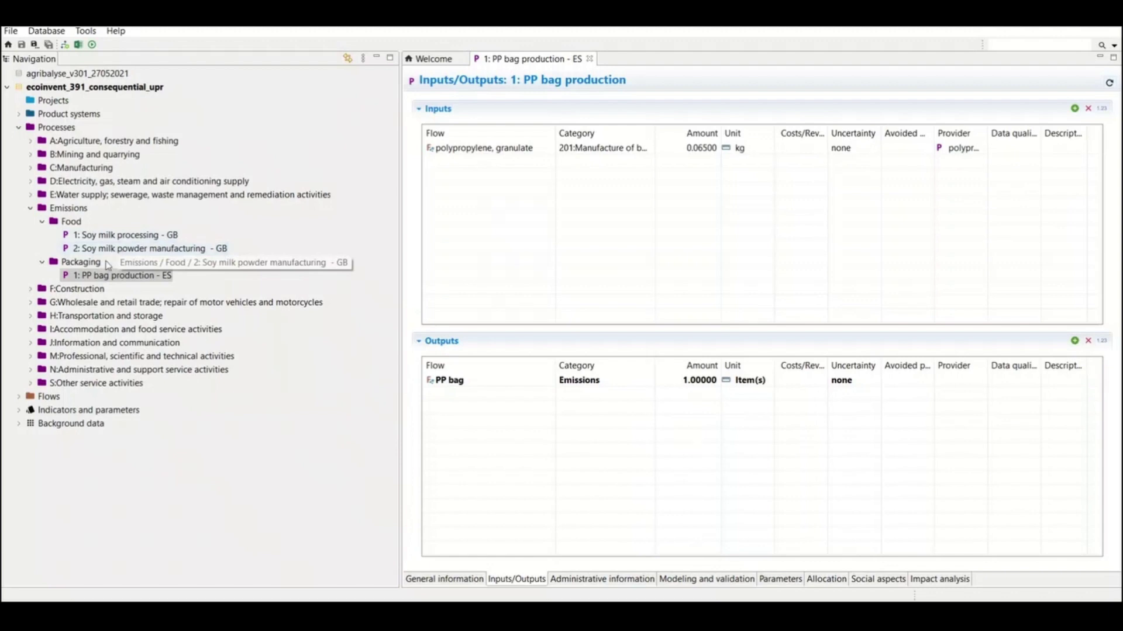
{"action": "left_click", "coordinate": [589, 59]}
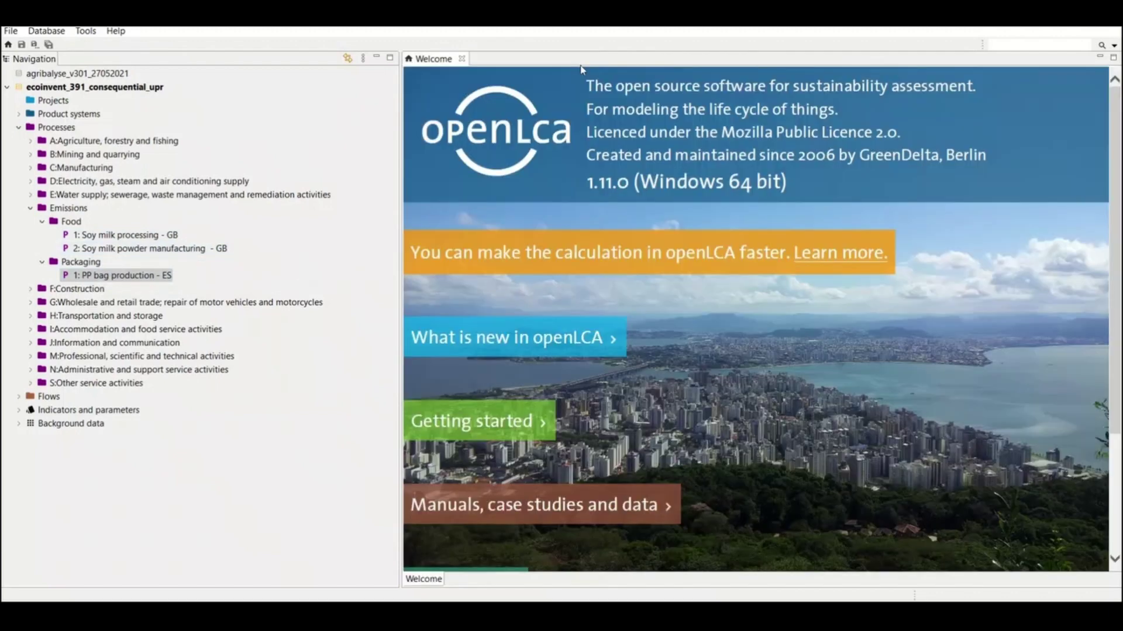
Create the process "3: Soy milk powder packaging" in the Food category with Soy milk powder packed as quantitative reference
{"action": "right_click", "coordinate": [71, 222]}
{"action": "left_click", "coordinate": [101, 232]}
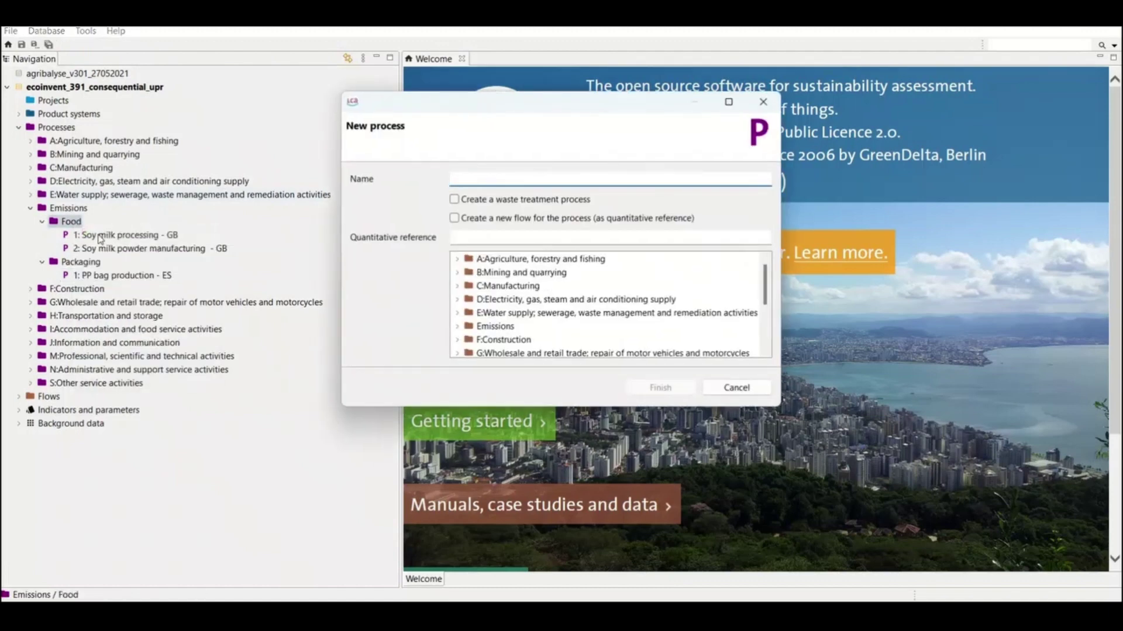
{"action": "type", "text": "3:"}
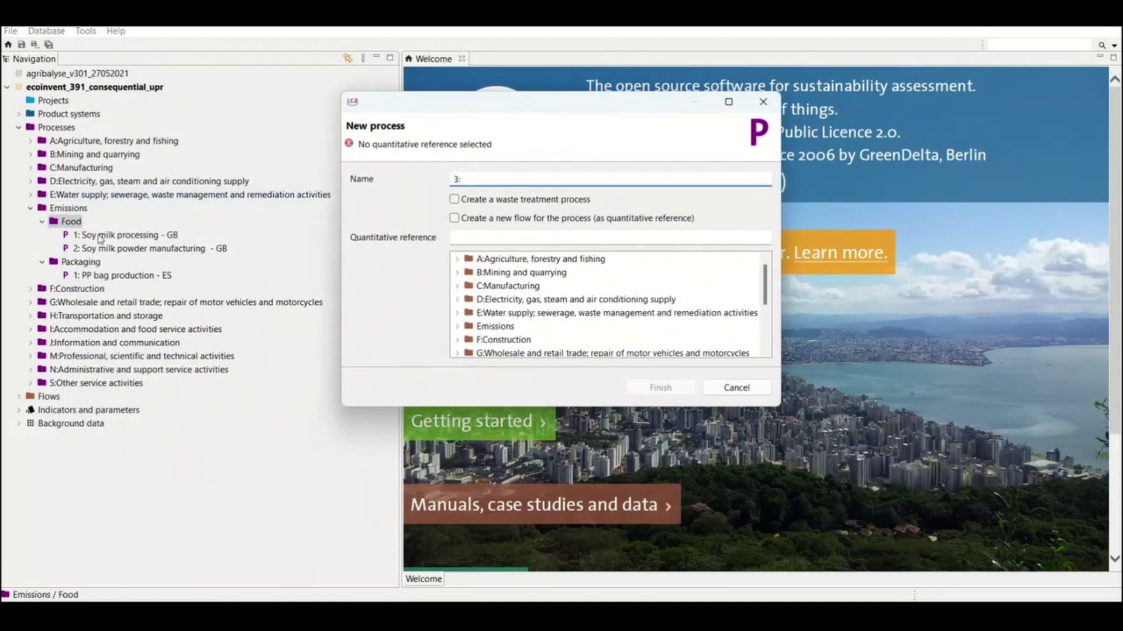
{"action": "type", "text": " Soy milk powder packaging"}
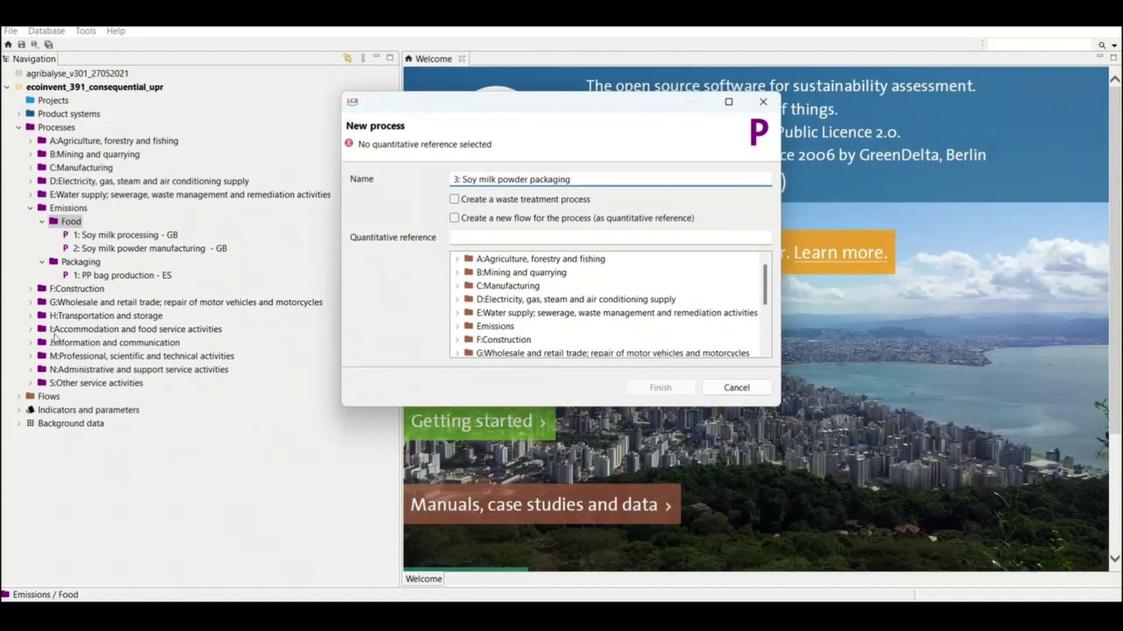
{"action": "left_click", "coordinate": [457, 326]}
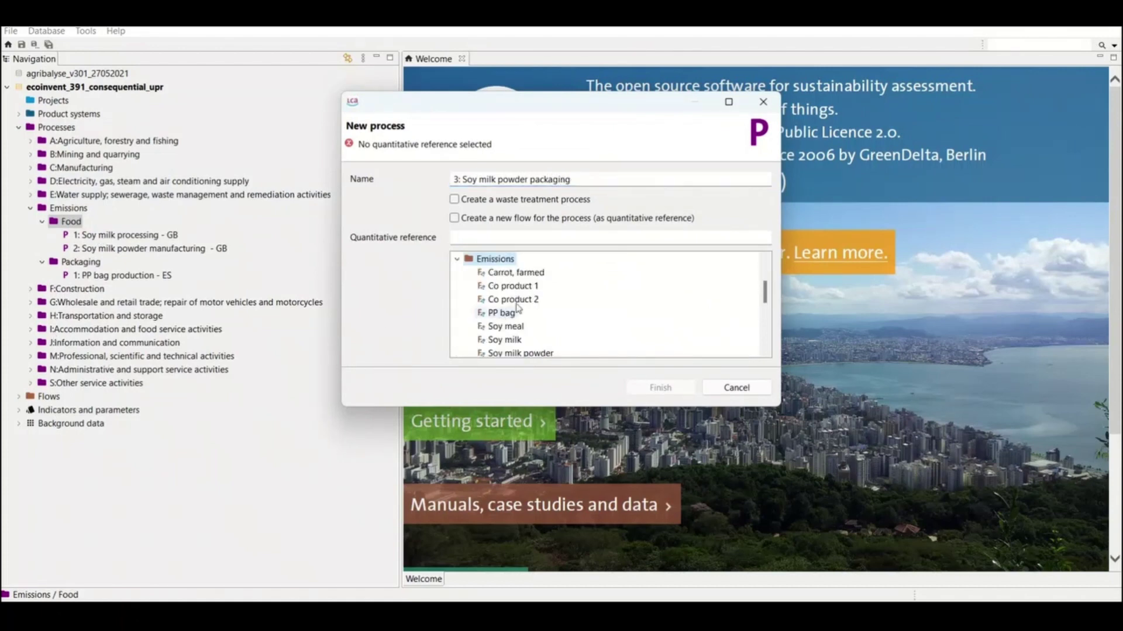
{"action": "scroll", "coordinate": [523, 326], "scroll_direction": "down", "scroll_amount": 1}
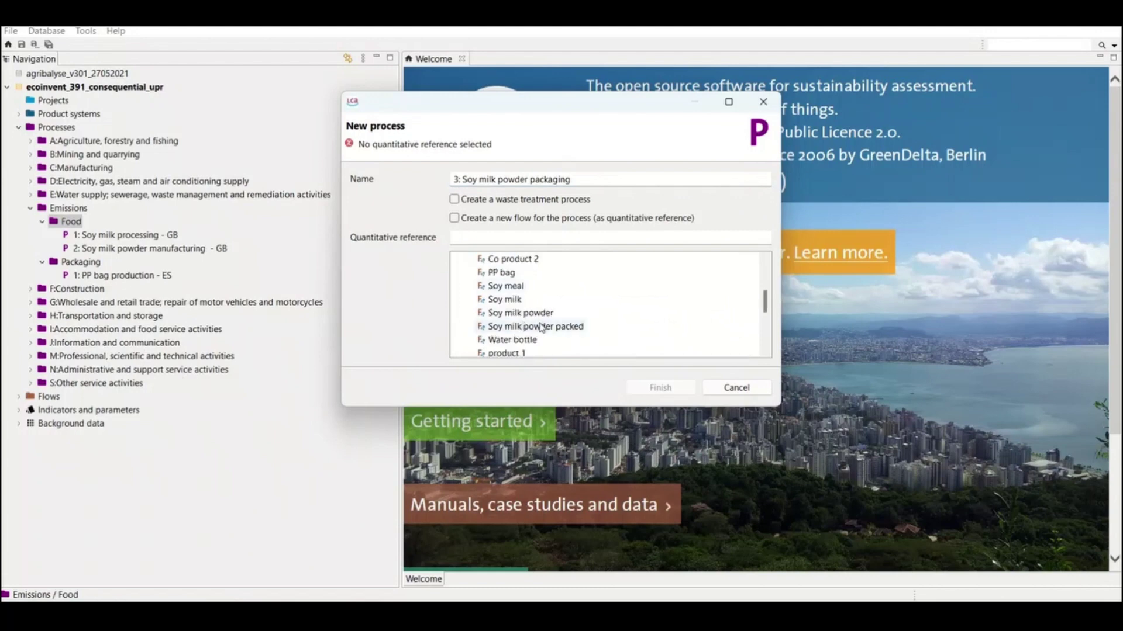
{"action": "left_click", "coordinate": [541, 327]}
{"action": "left_click", "coordinate": [653, 386]}
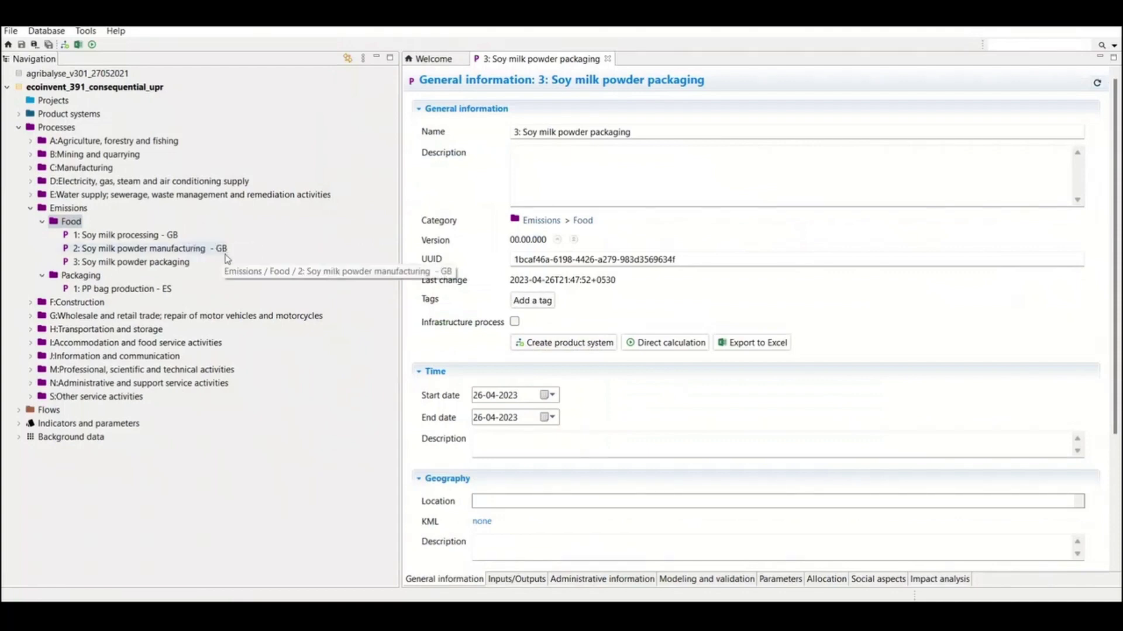
{"action": "left_click", "coordinate": [480, 501]}
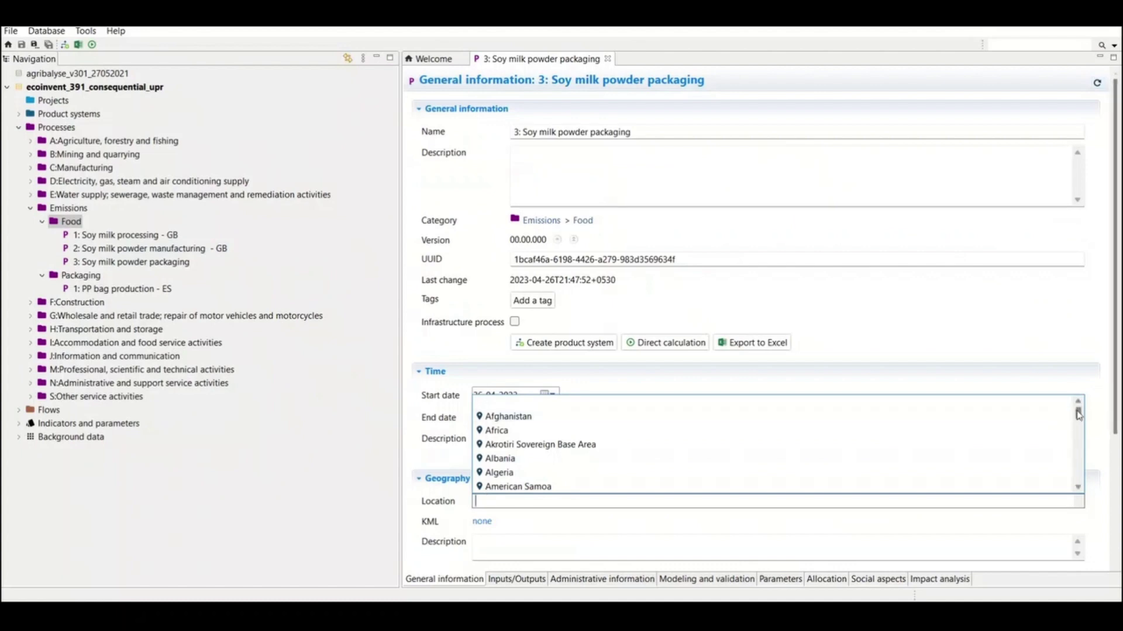
{"action": "left_click_drag", "start_coordinate": [1078, 414], "coordinate": [1079, 466]}
{"action": "scroll", "coordinate": [585, 418], "scroll_direction": "up", "scroll_amount": 5}
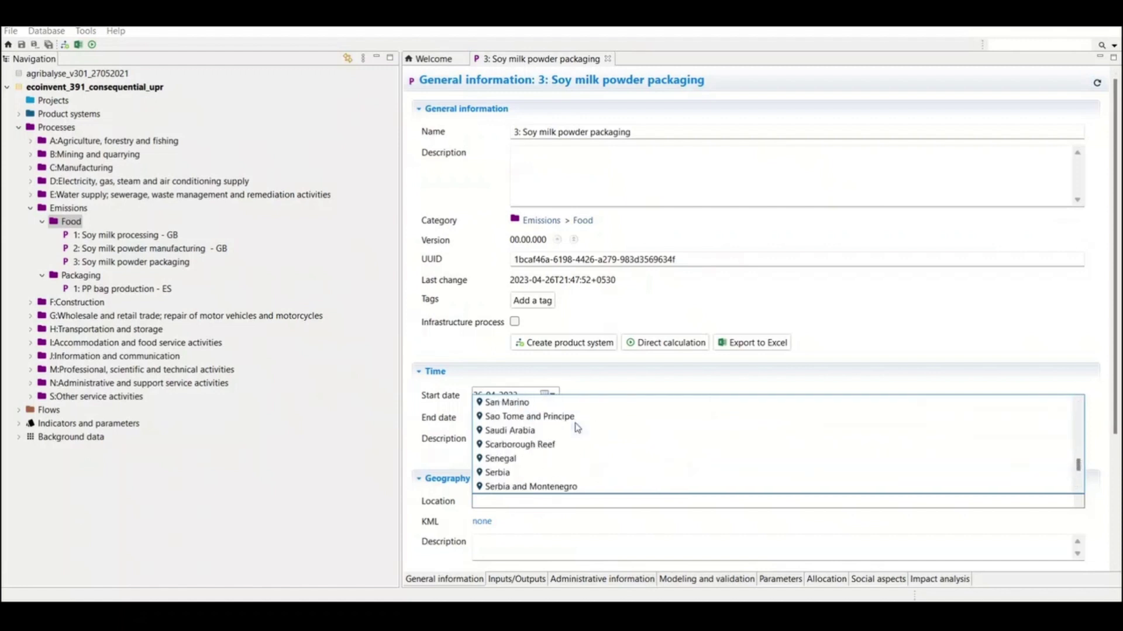
{"action": "scroll", "coordinate": [578, 427], "scroll_direction": "down", "scroll_amount": 10}
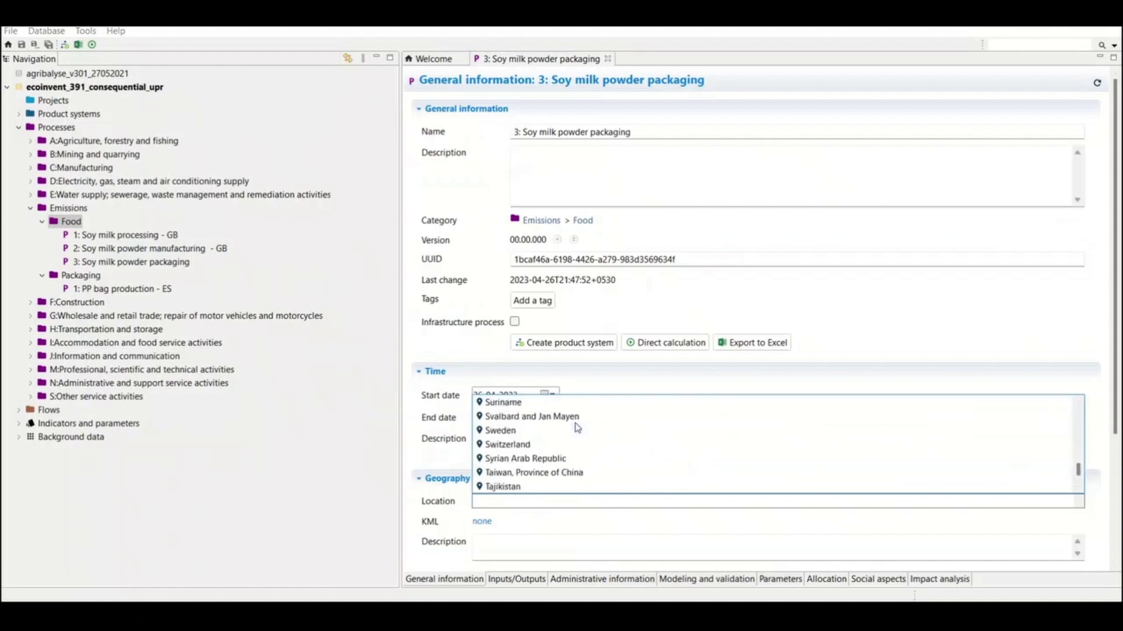
{"action": "scroll", "coordinate": [578, 428], "scroll_direction": "up", "scroll_amount": 1}
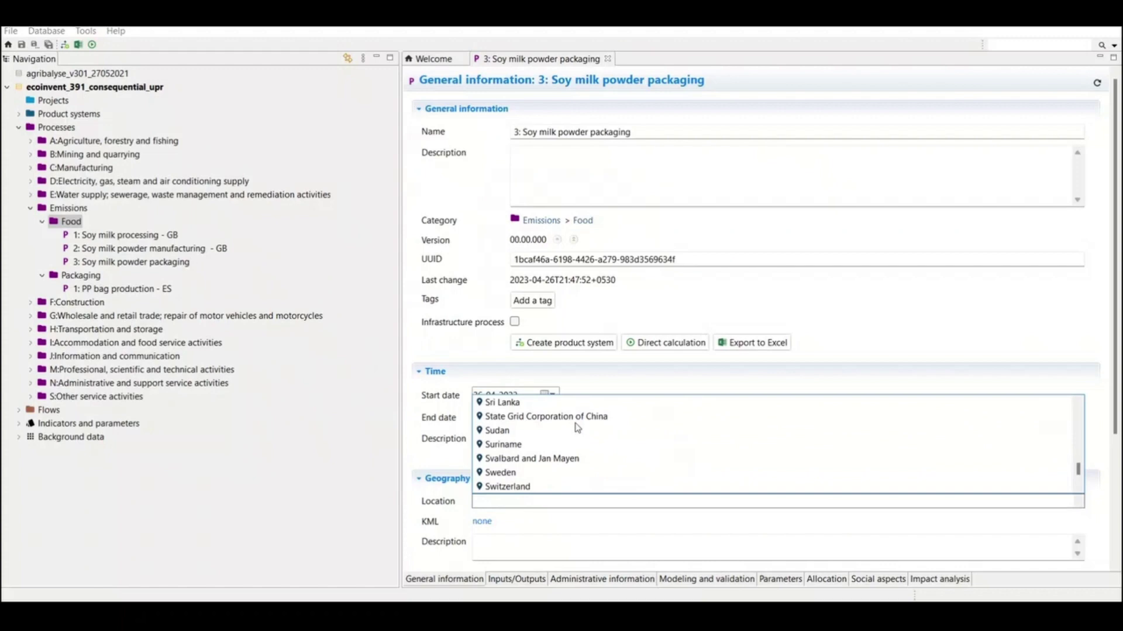
{"action": "left_click", "coordinate": [576, 430]}
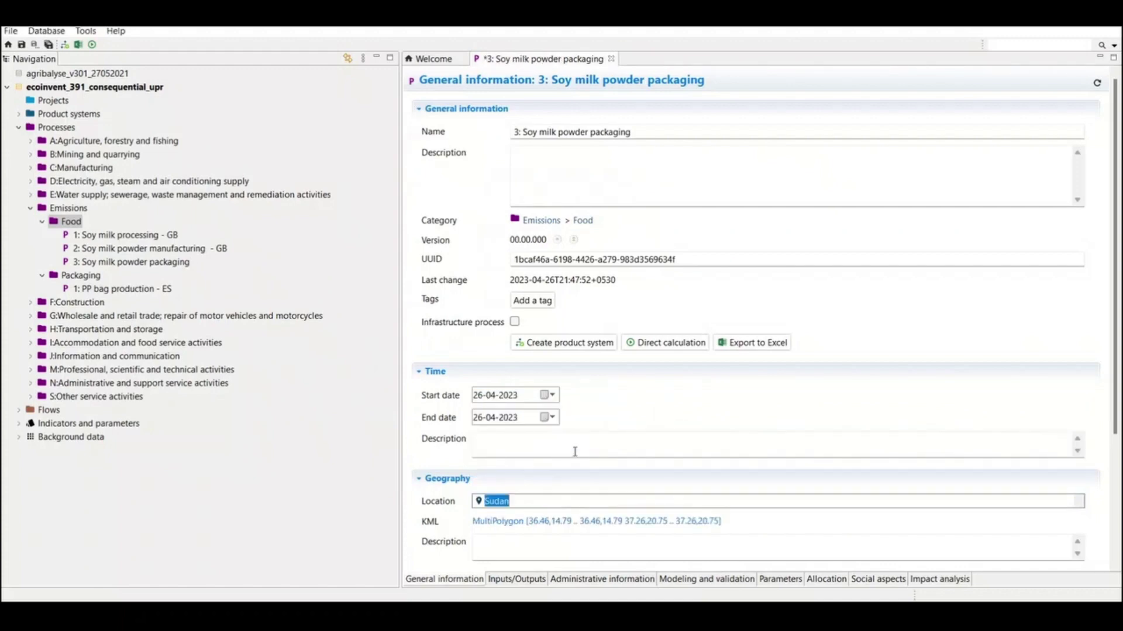
Set the packaging process's location to Spain and save the process
{"action": "left_click", "coordinate": [1079, 501]}
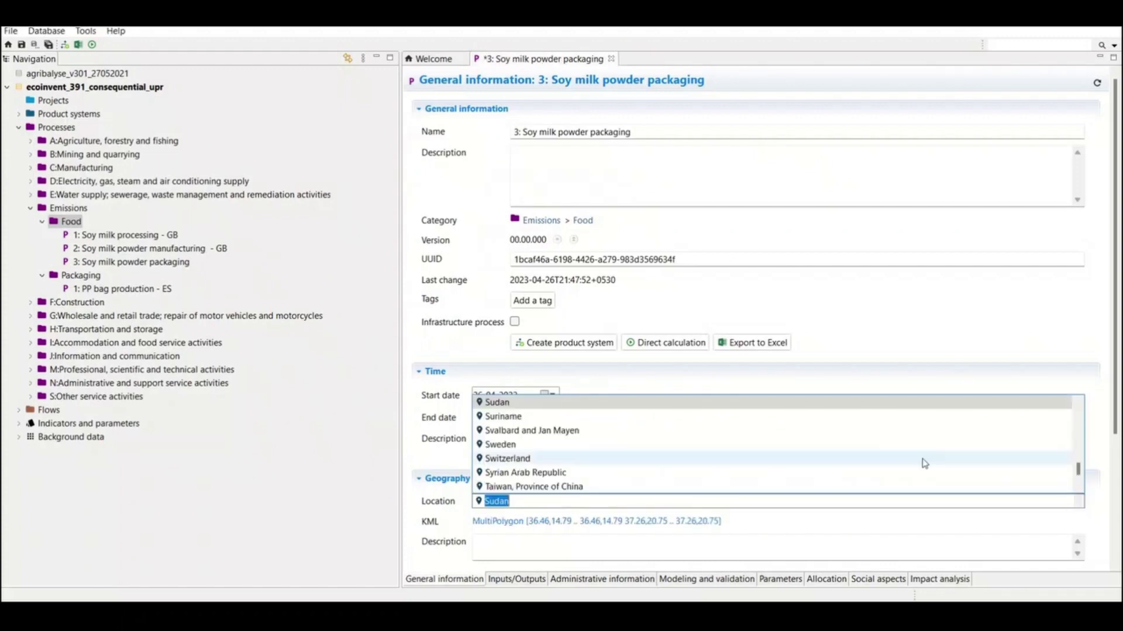
{"action": "scroll", "coordinate": [646, 442], "scroll_direction": "up", "scroll_amount": 1}
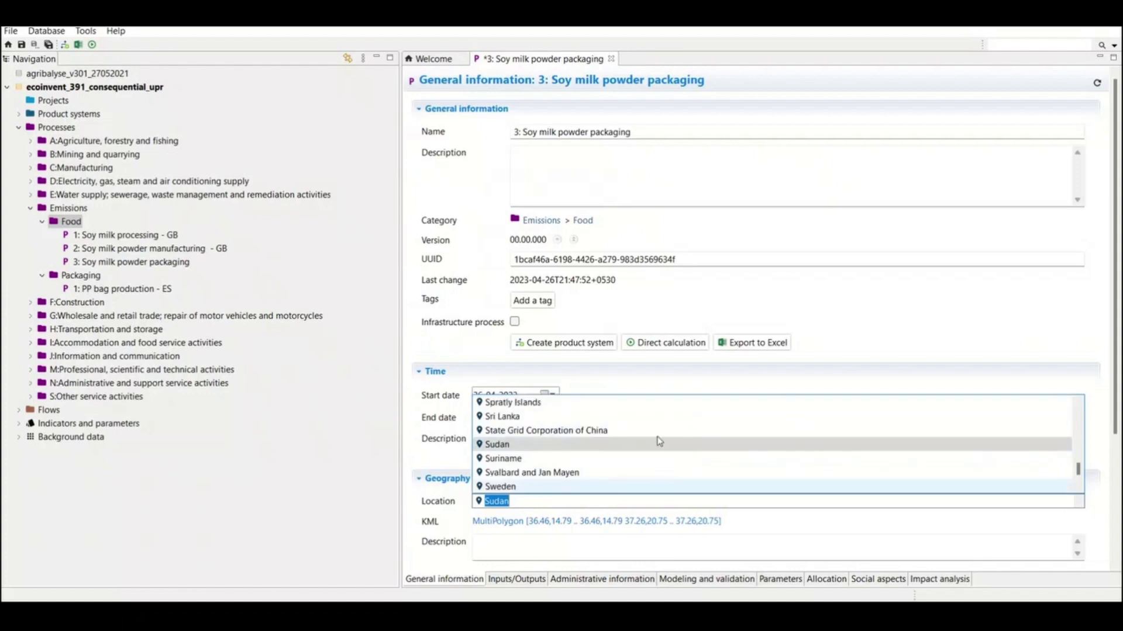
{"action": "scroll", "coordinate": [1078, 472], "scroll_direction": "up", "scroll_amount": 3}
{"action": "scroll", "coordinate": [1079, 472], "scroll_direction": "down", "scroll_amount": 3}
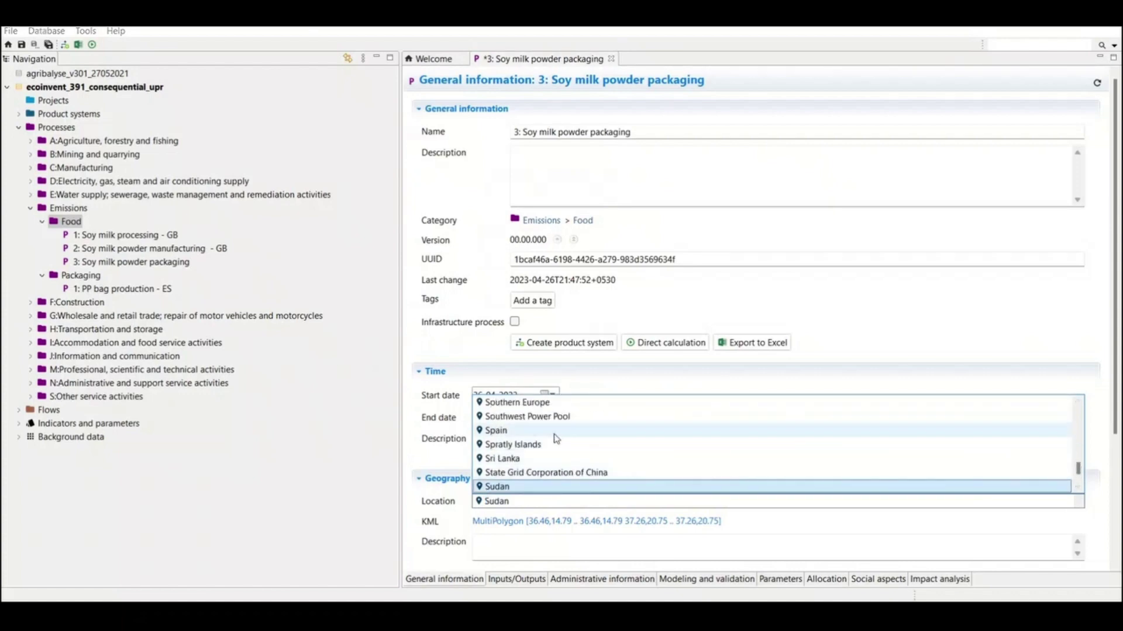
{"action": "left_click", "coordinate": [555, 432]}
{"action": "key", "text": "ctrl+s"}
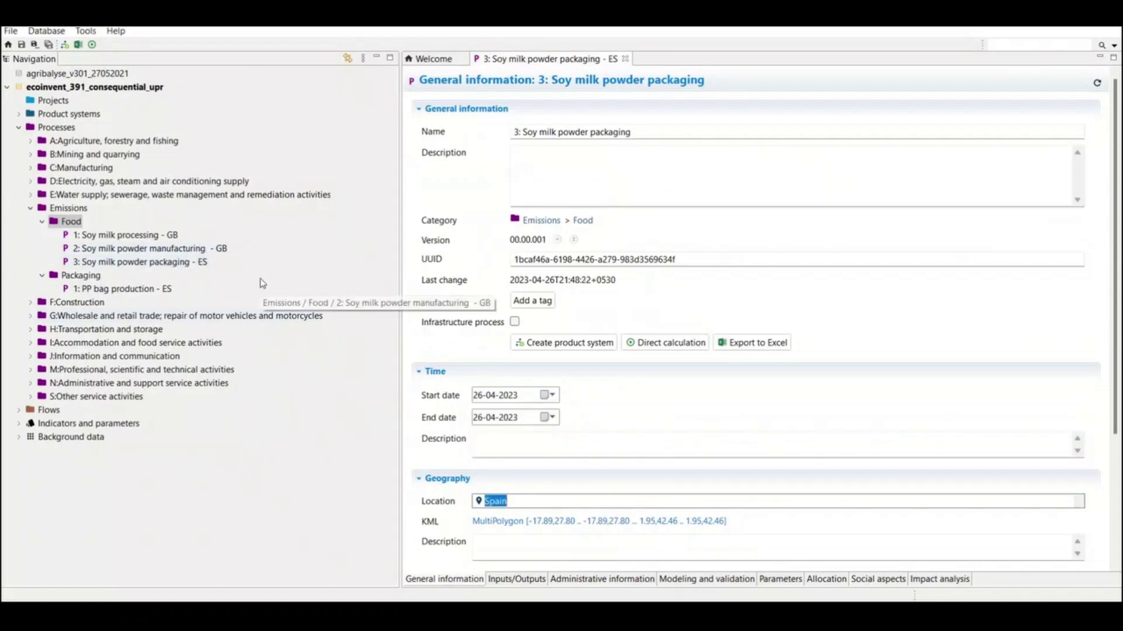
Add the soy milk powder manufacturing and PP bag production processes as inputs of the packaging process
{"action": "left_click", "coordinate": [517, 581]}
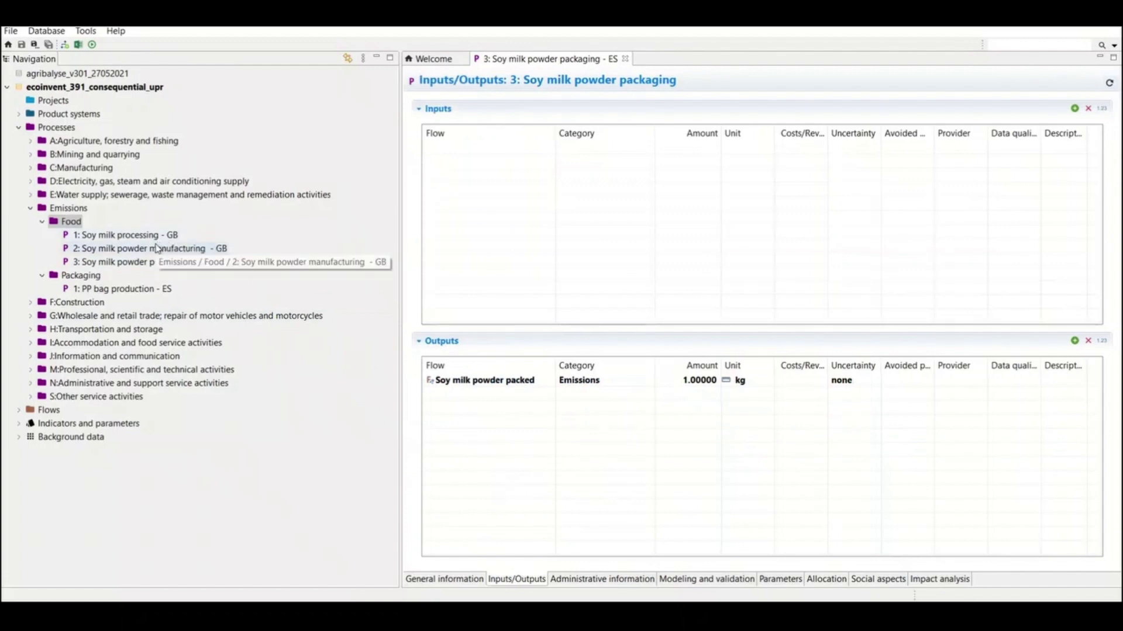
{"action": "left_click_drag", "start_coordinate": [157, 248], "coordinate": [534, 190]}
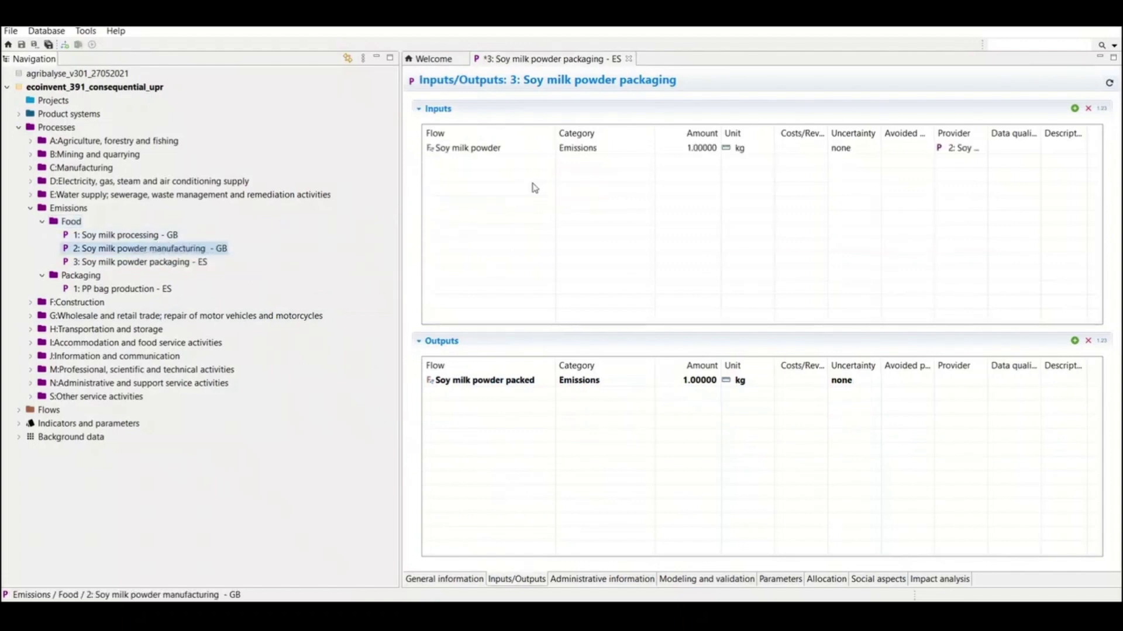
{"action": "left_click_drag", "start_coordinate": [138, 286], "coordinate": [493, 247]}
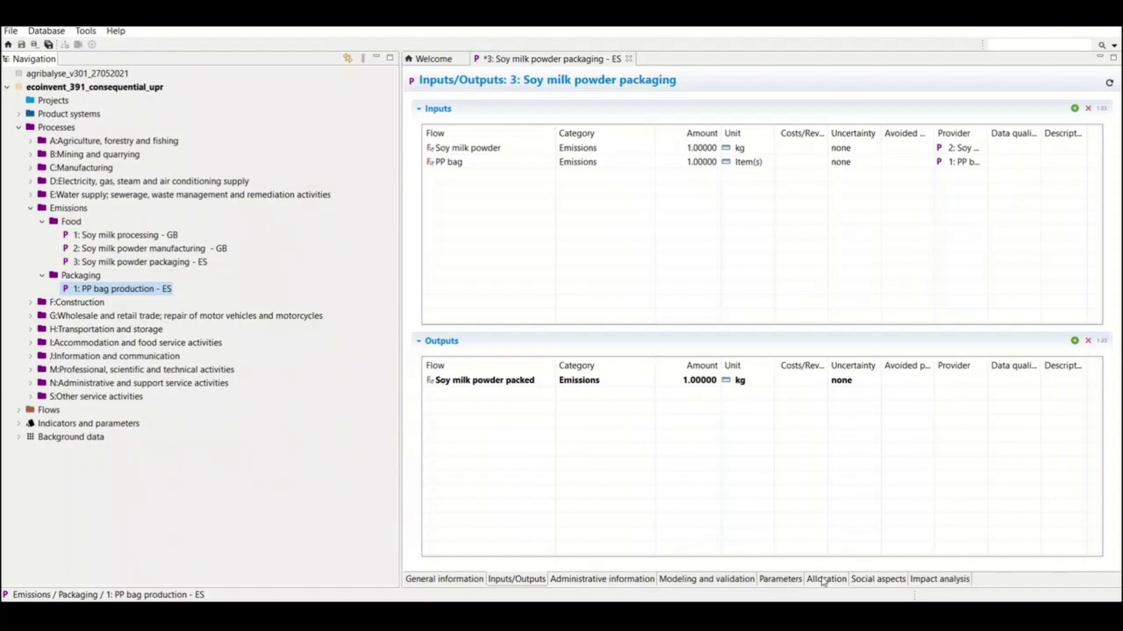
Add an input parameter named wtpackaging with value 0.065 and description Kg, and return to the process's inputs and outputs
{"action": "left_click", "coordinate": [789, 580]}
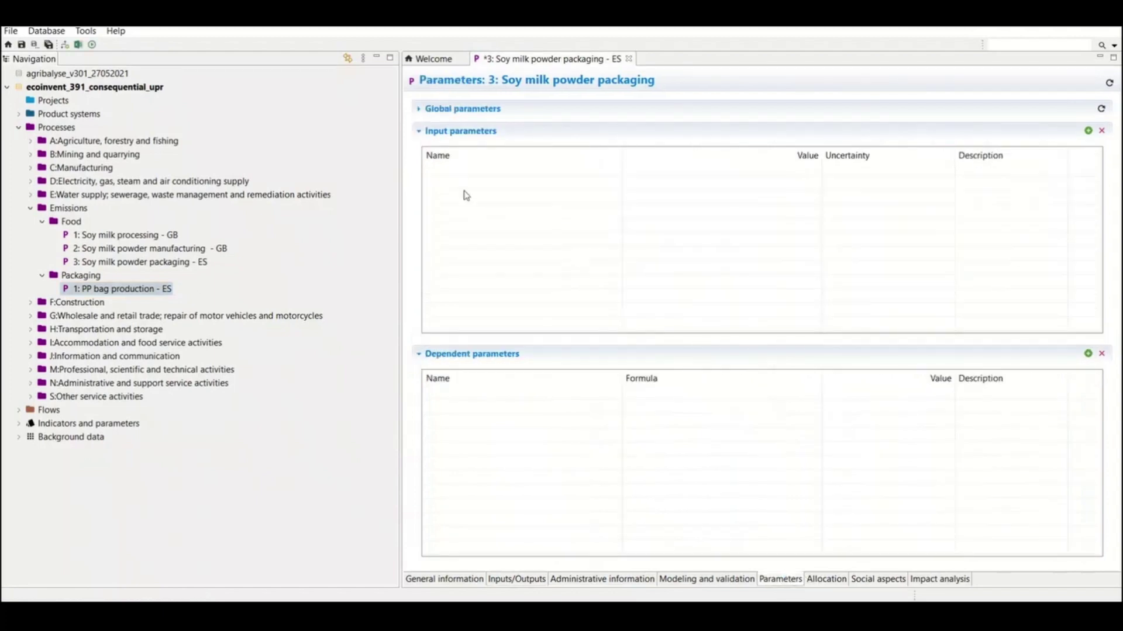
{"action": "double_click", "coordinate": [441, 175]}
{"action": "left_click", "coordinate": [439, 175]}
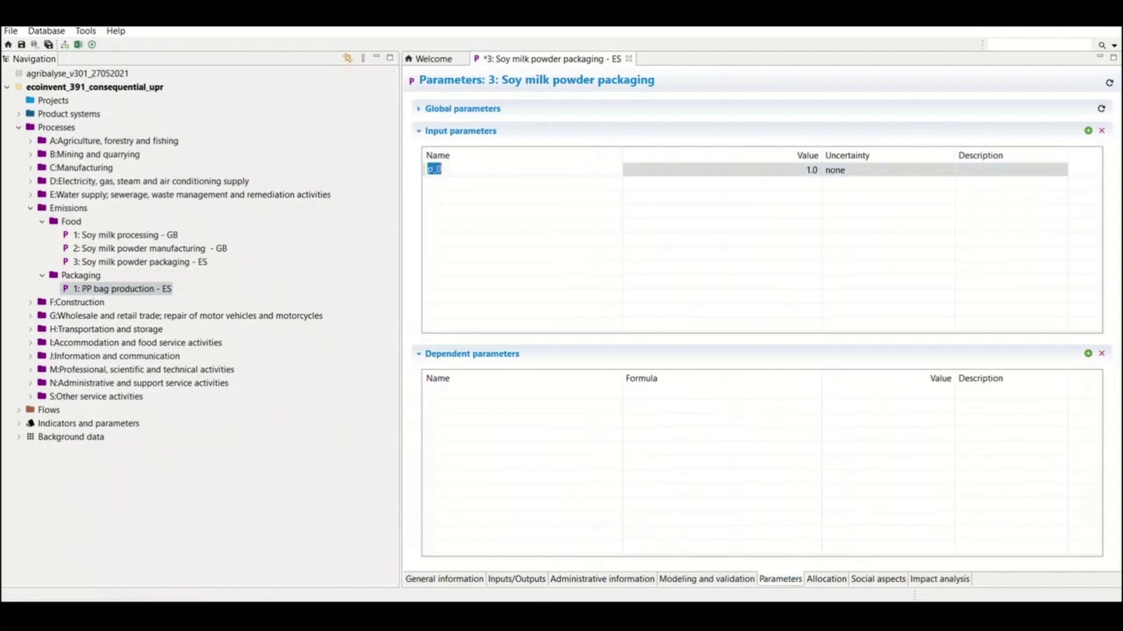
{"action": "type", "text": "wtpackaging"}
{"action": "key", "text": "Return"}
{"action": "left_click", "coordinate": [736, 169]}
{"action": "type", "text": "0"}
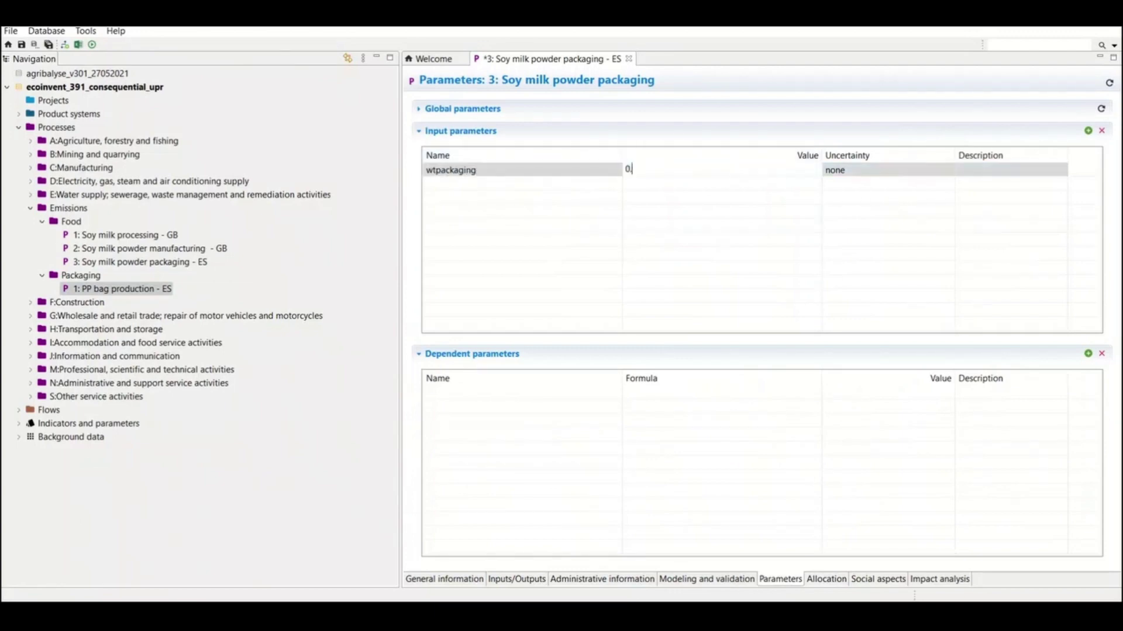
{"action": "type", "text": ".065"}
{"action": "left_click", "coordinate": [975, 167]}
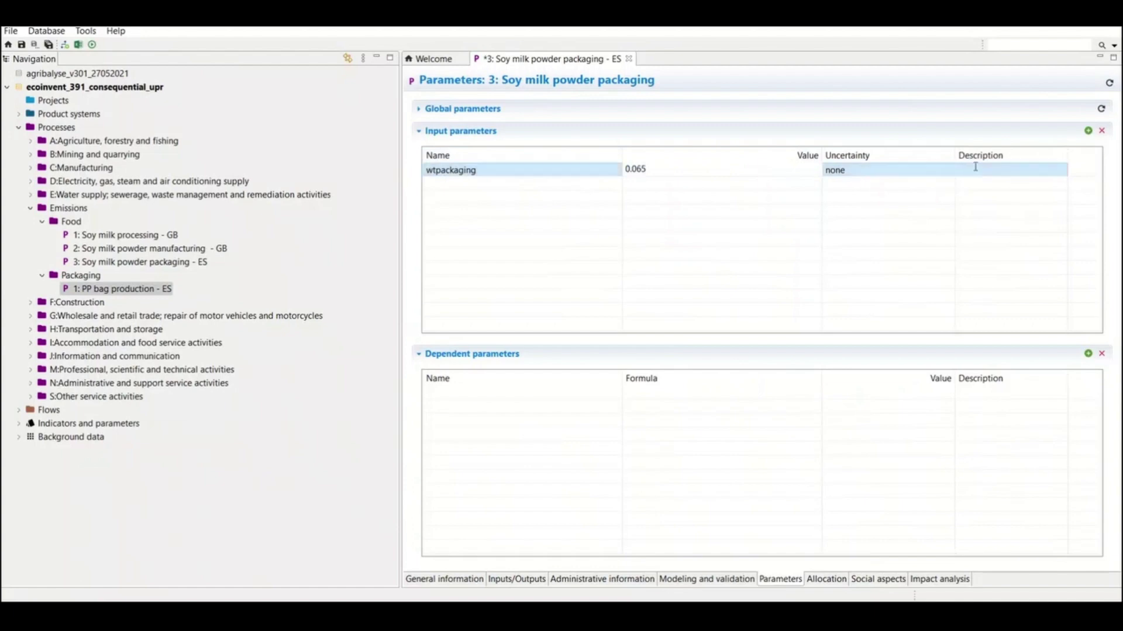
{"action": "type", "text": "Kg"}
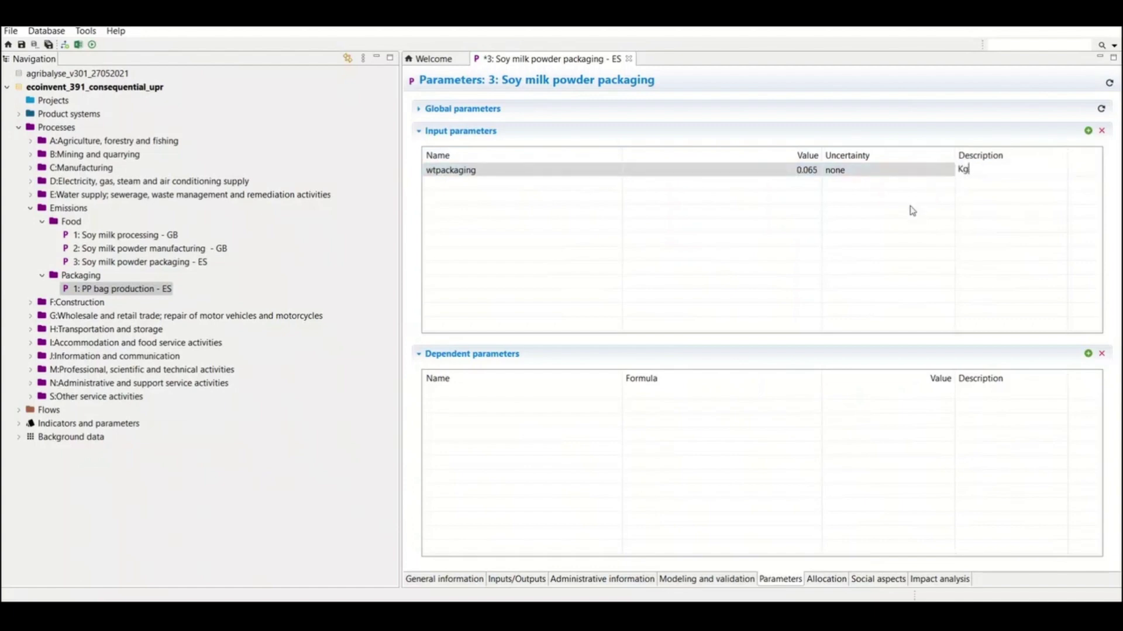
{"action": "left_click", "coordinate": [516, 577]}
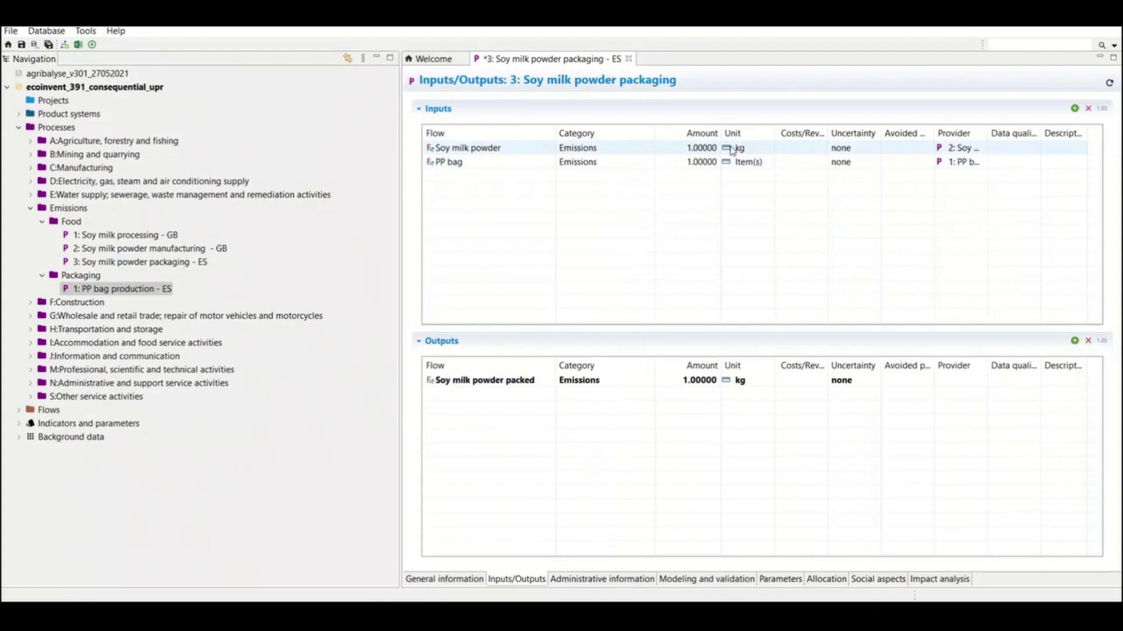
Set the Soy milk powder packed output amount to the formula 1+wtpackaging and display the output amounts as evaluated values
{"action": "left_click", "coordinate": [688, 379]}
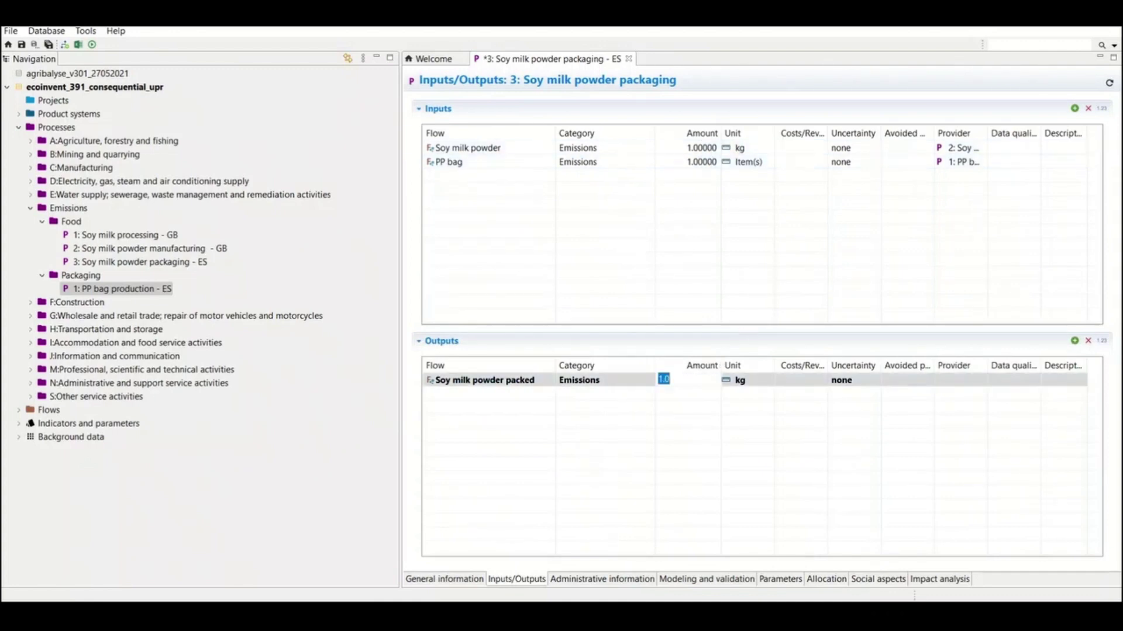
{"action": "type", "text": "1+"}
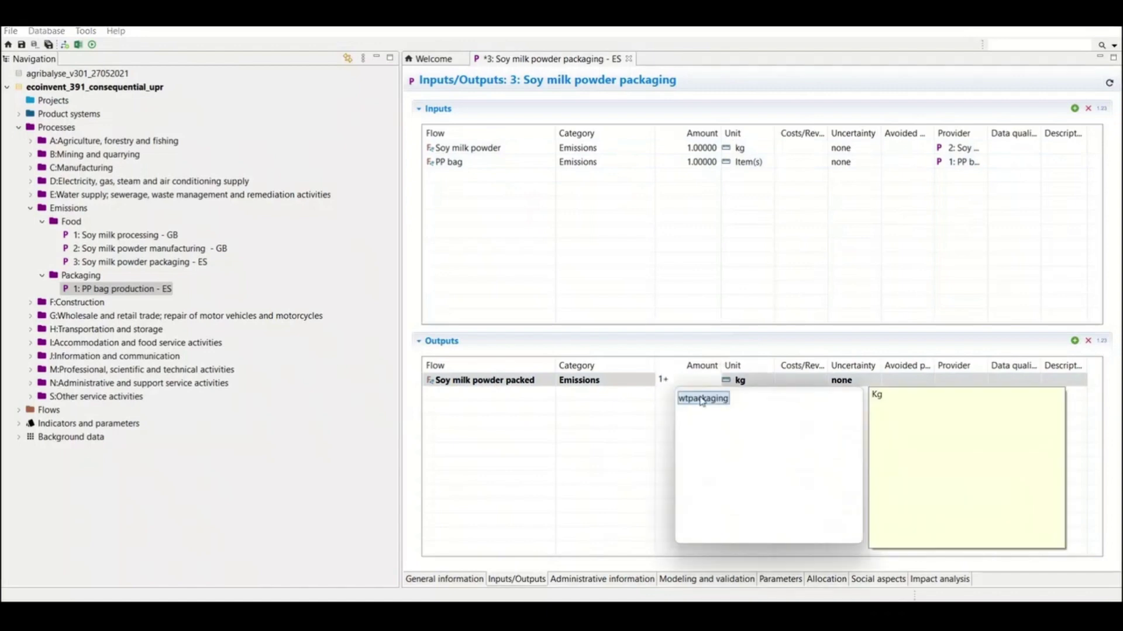
{"action": "double_click", "coordinate": [702, 399]}
{"action": "left_click", "coordinate": [848, 417]}
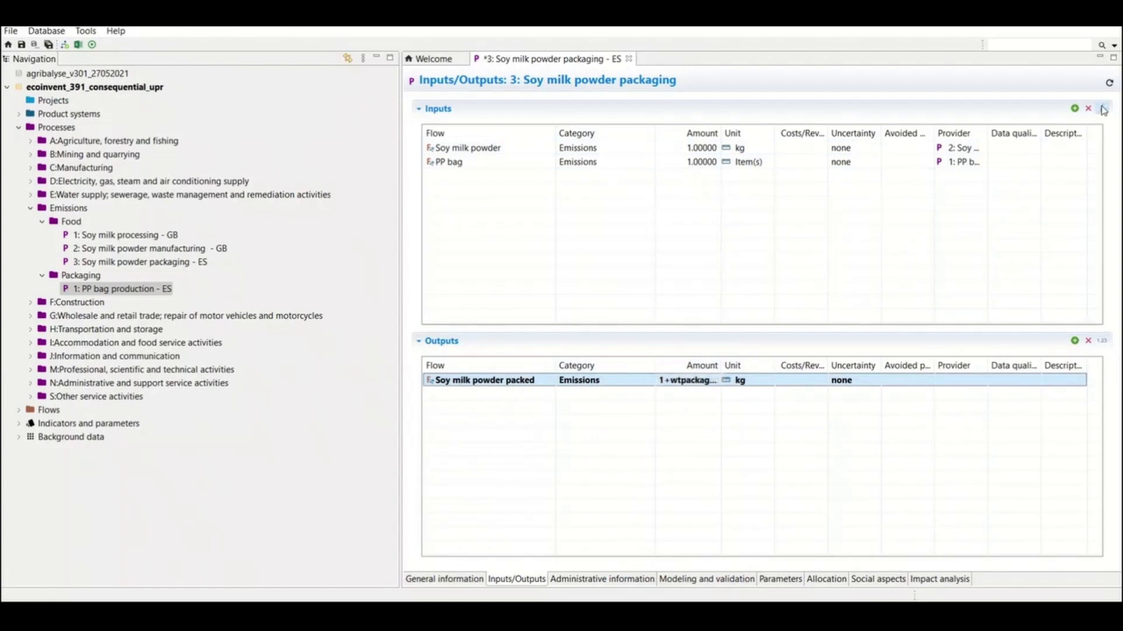
{"action": "left_click", "coordinate": [1103, 341]}
Compare the packed output amount with the total weight in the Excel sheet, and save the packaging process in openLCA
{"action": "key", "text": "alt+Tab"}
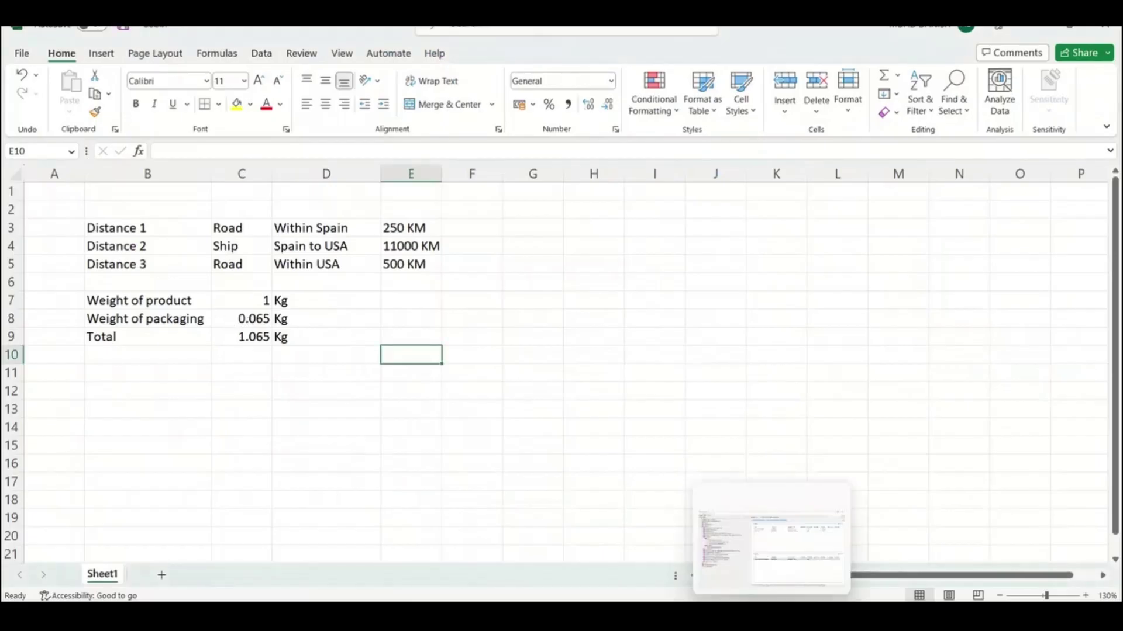
{"action": "left_click", "coordinate": [772, 541]}
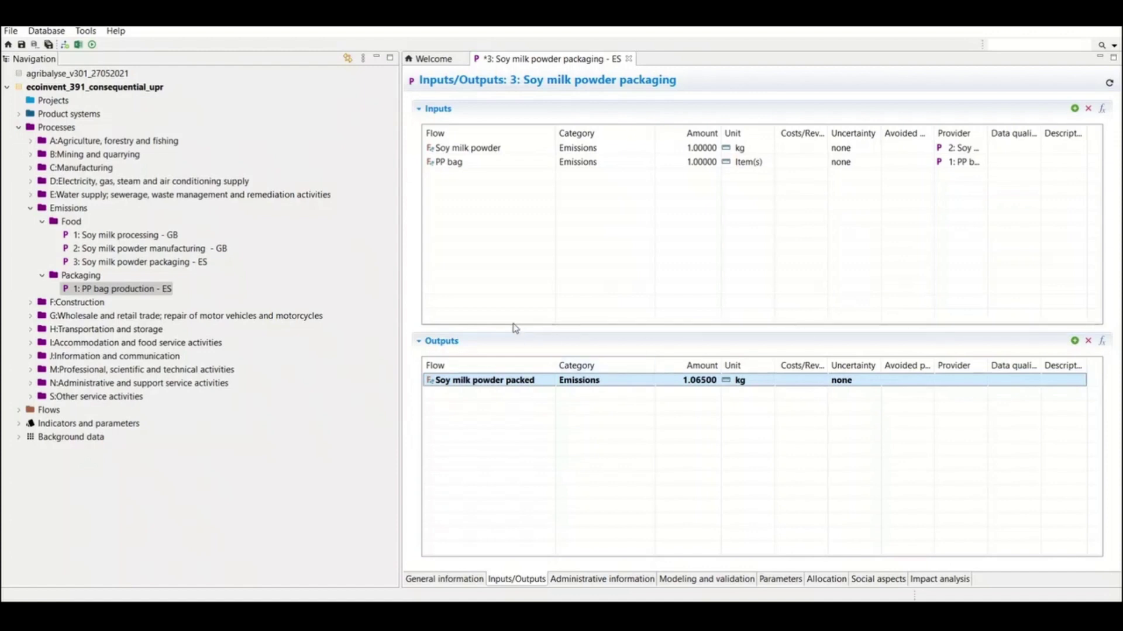
{"action": "key", "text": "ctrl+s"}
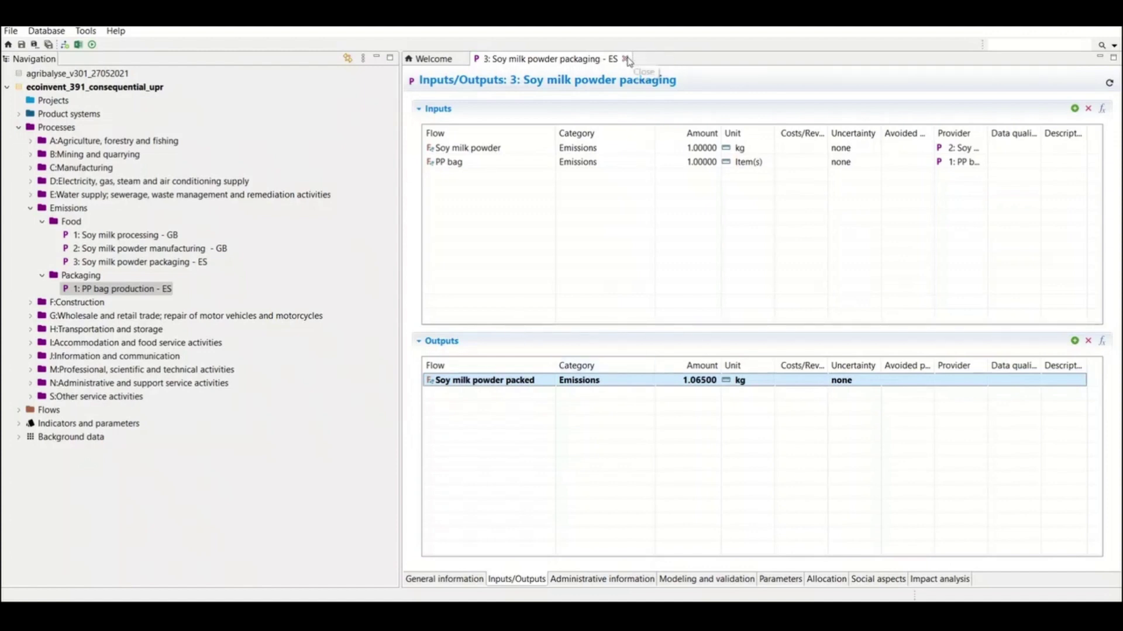
Create the process "4: Soy milk powder transporation" in the Food category with soy milk powder transported as quantitative reference
{"action": "right_click", "coordinate": [71, 222]}
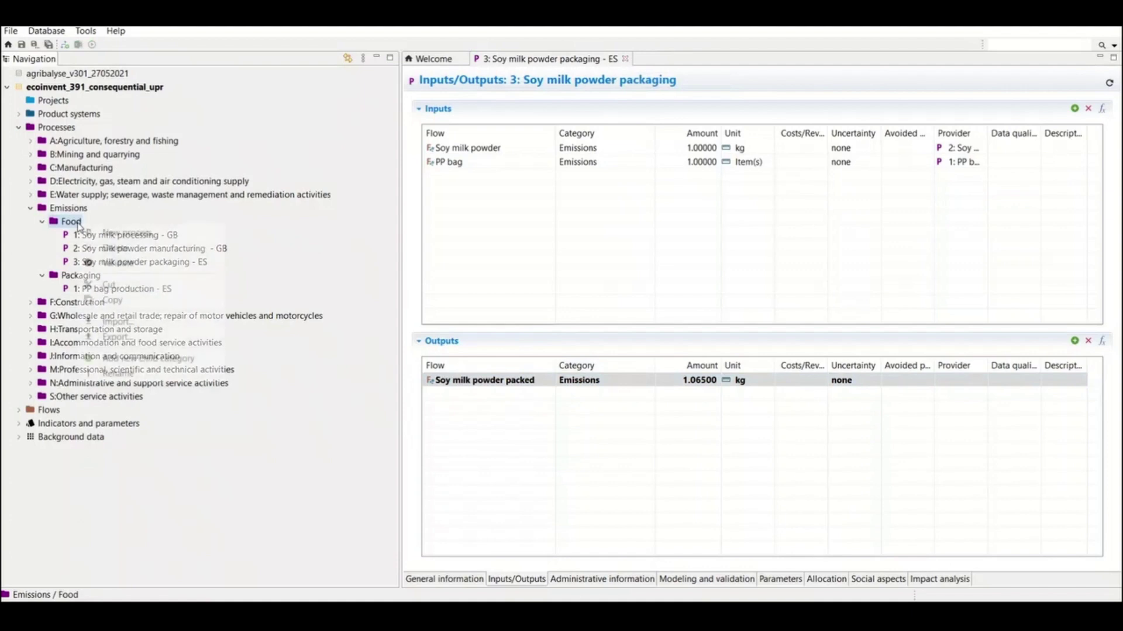
{"action": "left_click", "coordinate": [104, 233]}
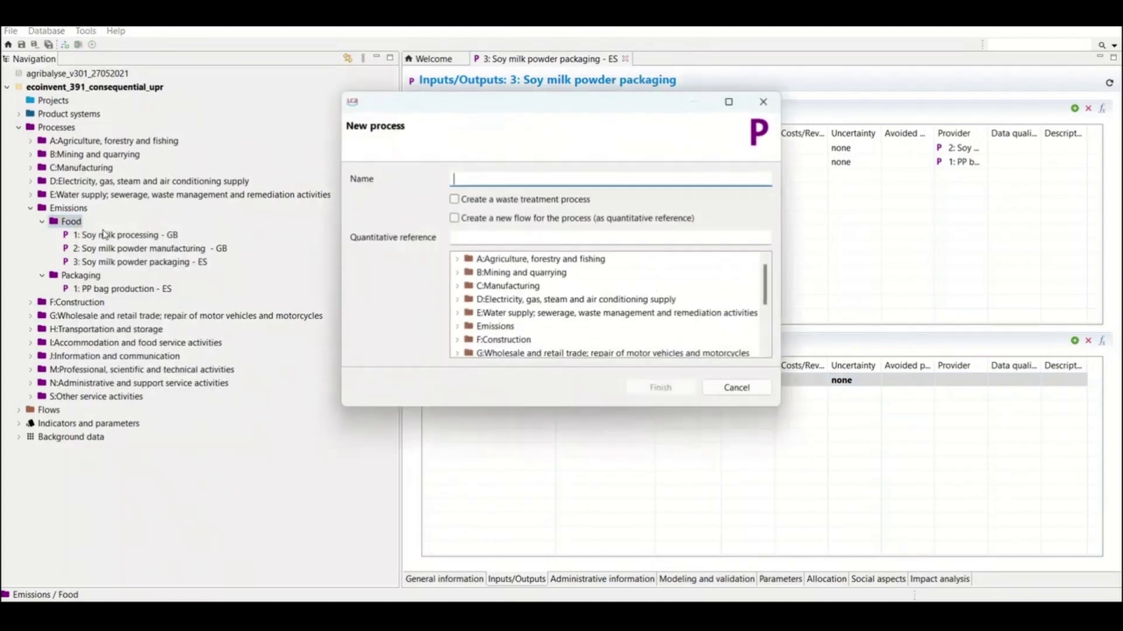
{"action": "type", "text": "4"}
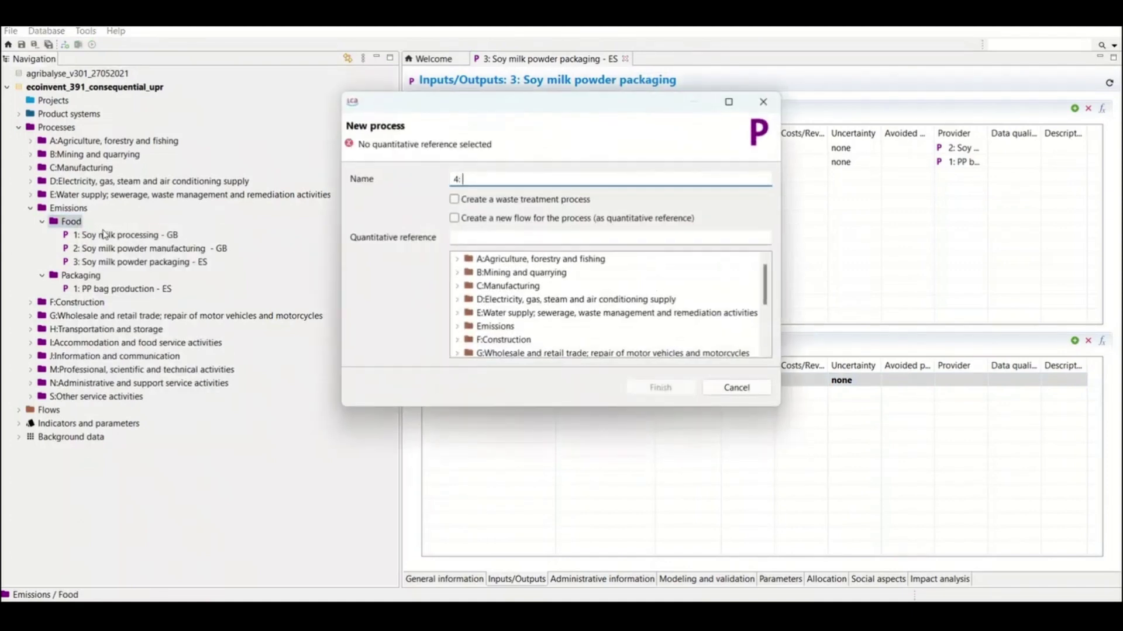
{"action": "type", "text": ": Soy milk powder transporat"}
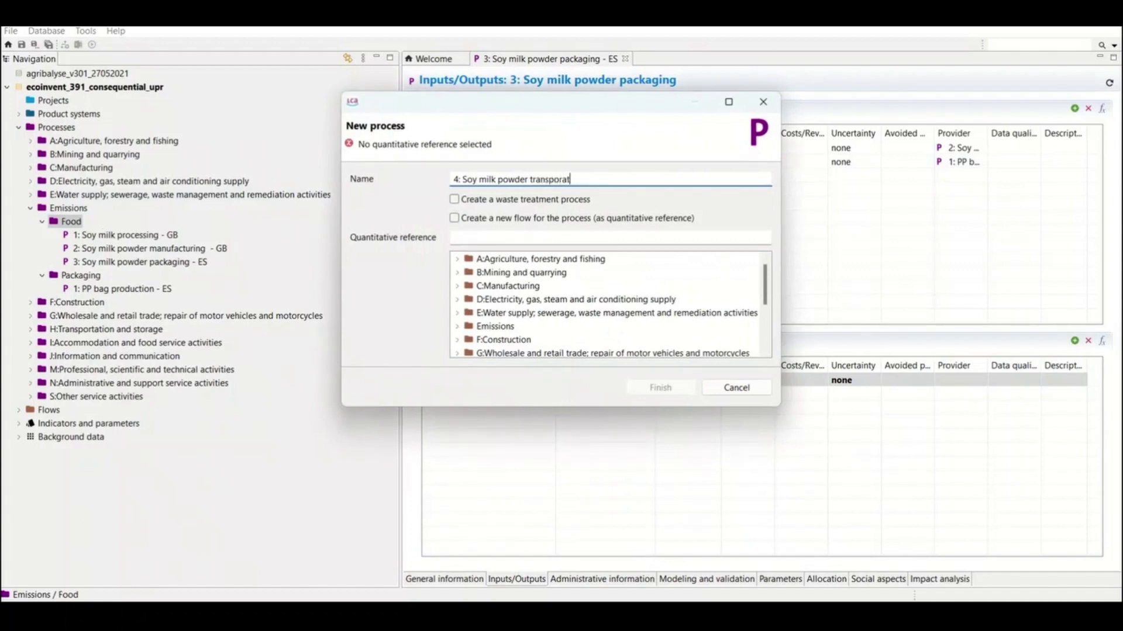
{"action": "type", "text": "ion"}
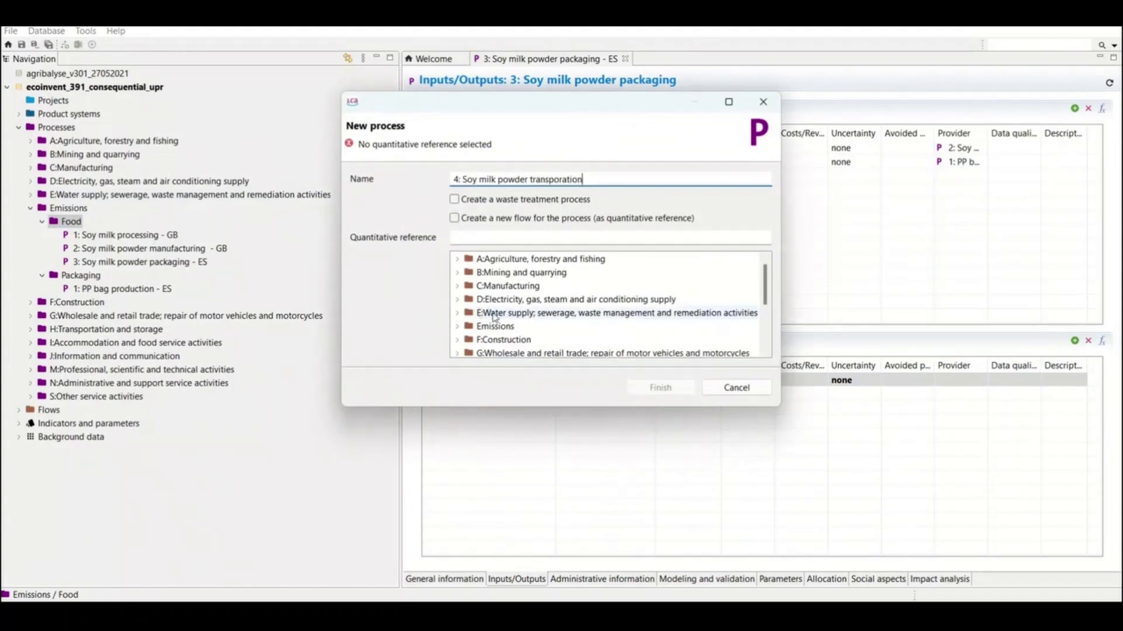
{"action": "left_click", "coordinate": [457, 326]}
{"action": "scroll", "coordinate": [549, 316], "scroll_direction": "down", "scroll_amount": 1}
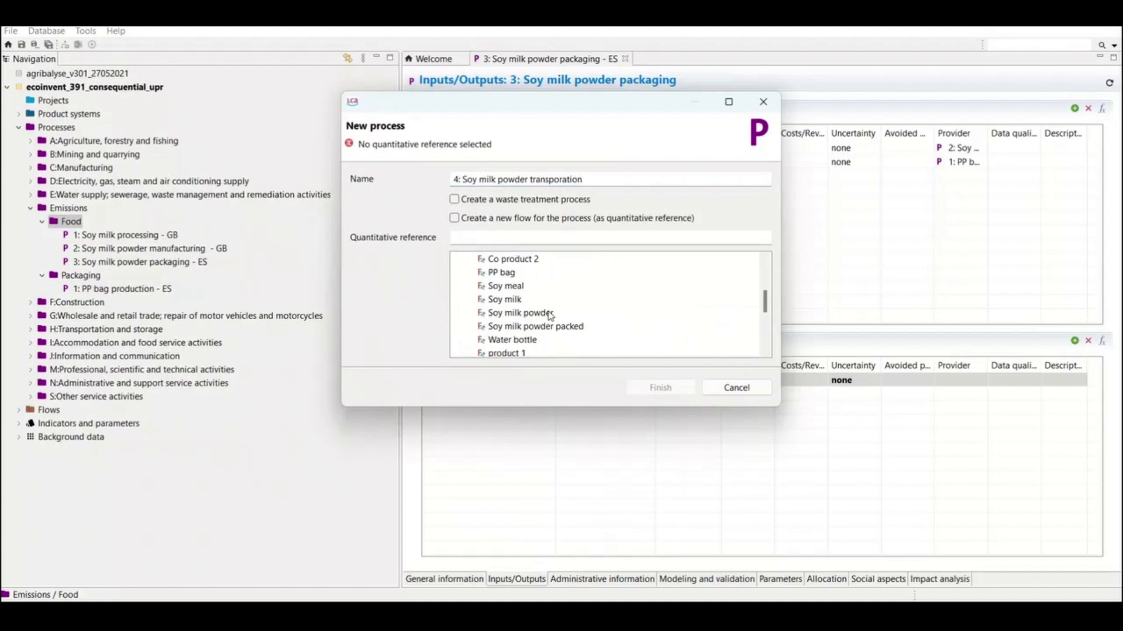
{"action": "scroll", "coordinate": [550, 316], "scroll_direction": "down", "scroll_amount": 1}
{"action": "left_click", "coordinate": [534, 326]}
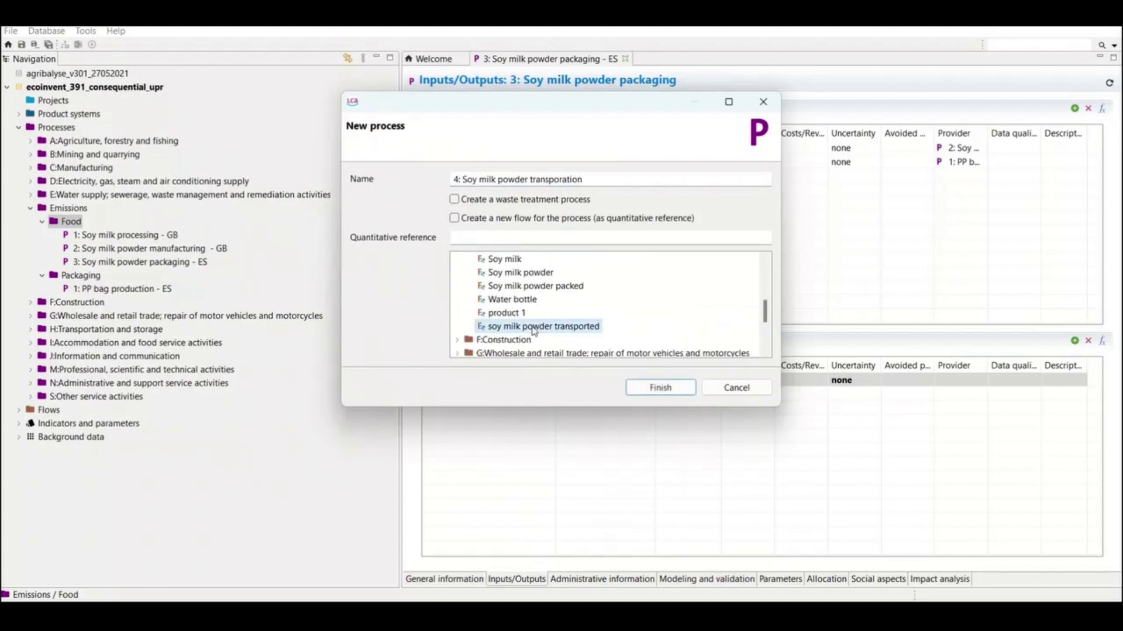
{"action": "left_click", "coordinate": [661, 387]}
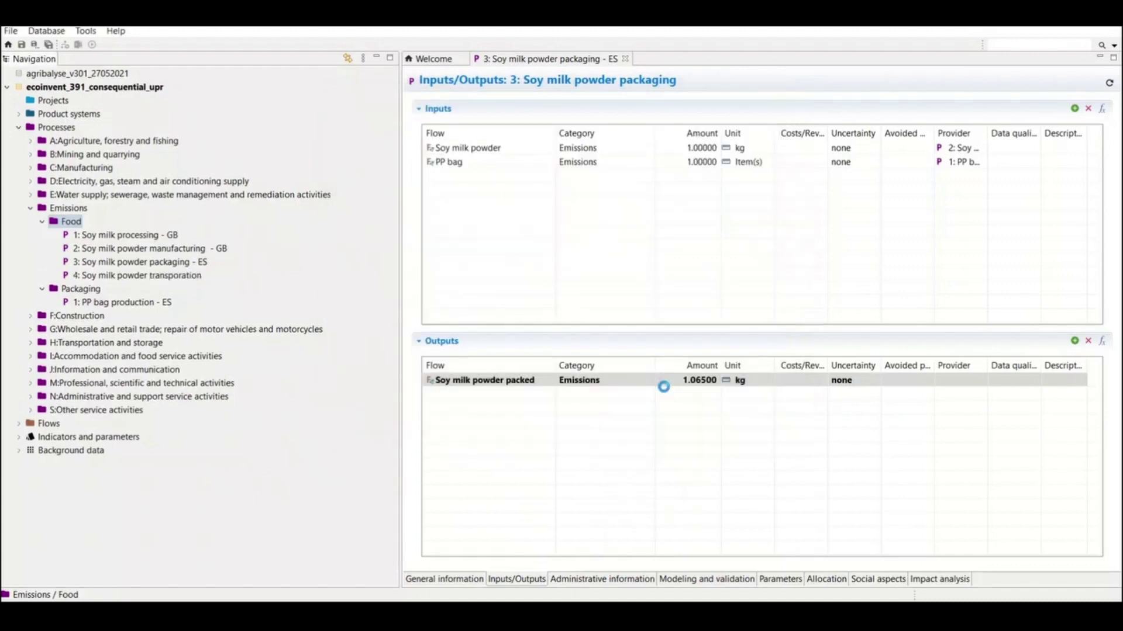
Set the transportation process's location to Rest-of-World and save the process
{"action": "left_click", "coordinate": [533, 502]}
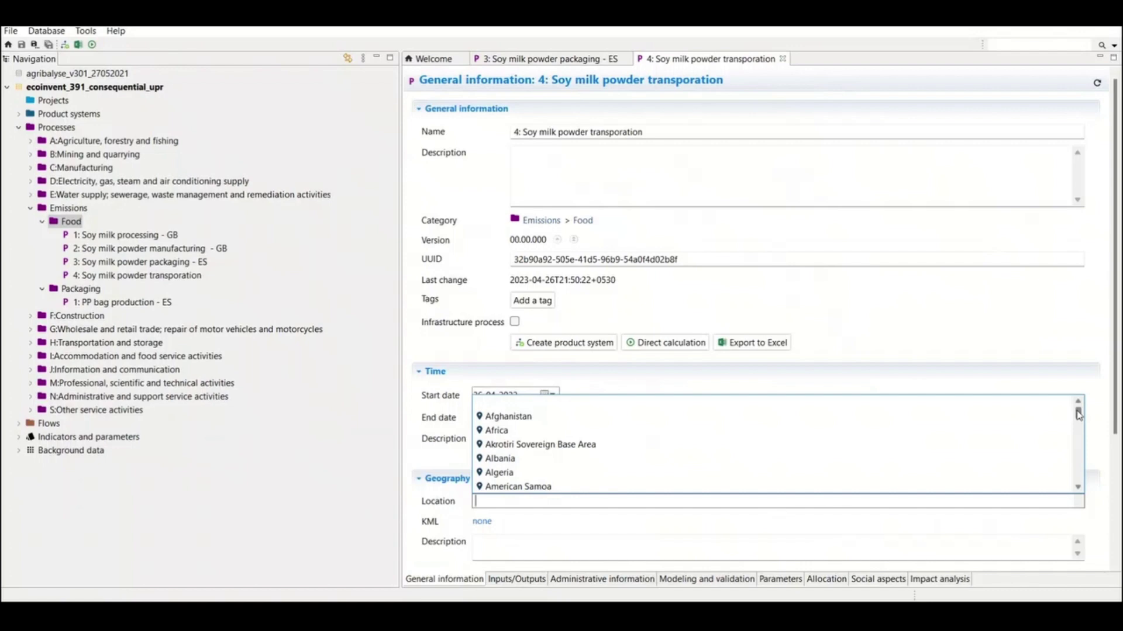
{"action": "left_click_drag", "start_coordinate": [1079, 414], "coordinate": [1079, 464]}
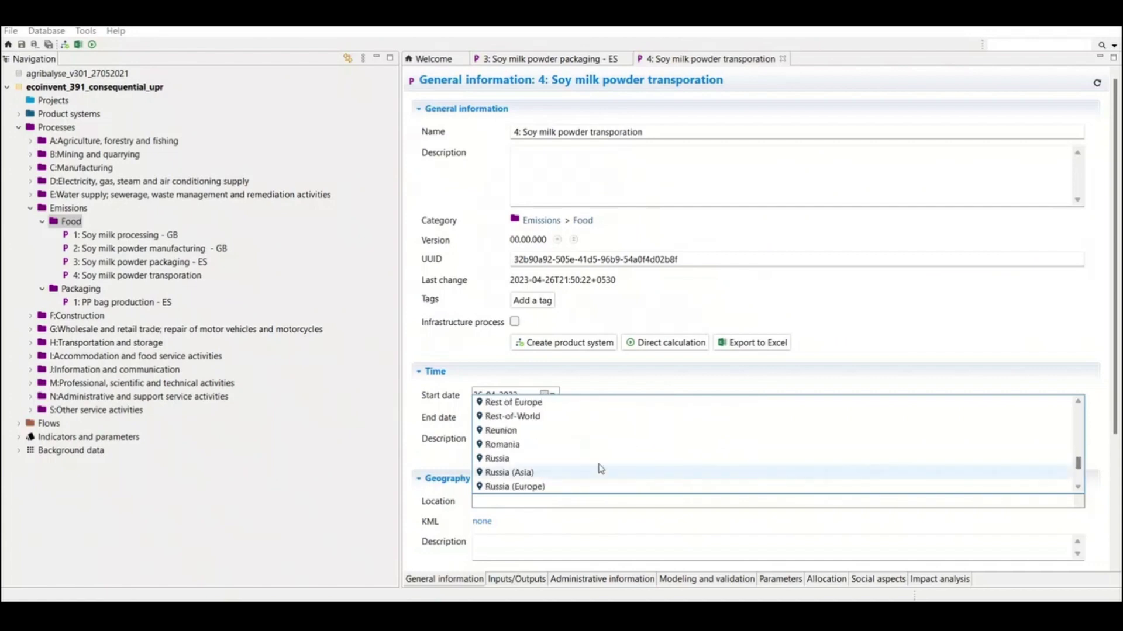
{"action": "left_click", "coordinate": [512, 416]}
{"action": "left_click", "coordinate": [522, 417]}
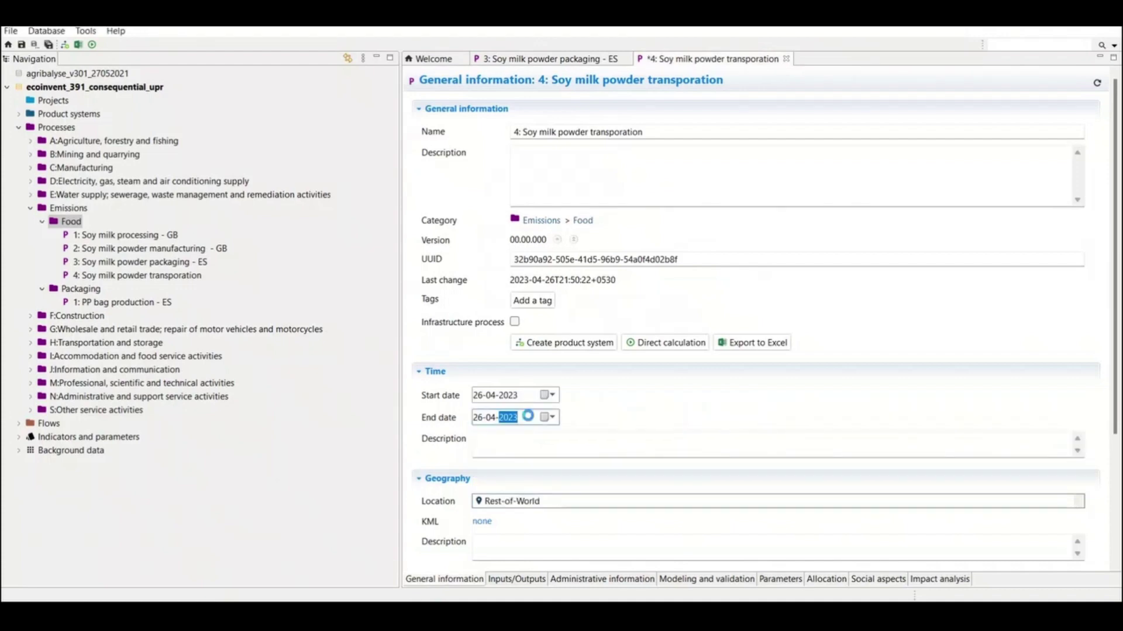
{"action": "key", "text": "ctrl+s"}
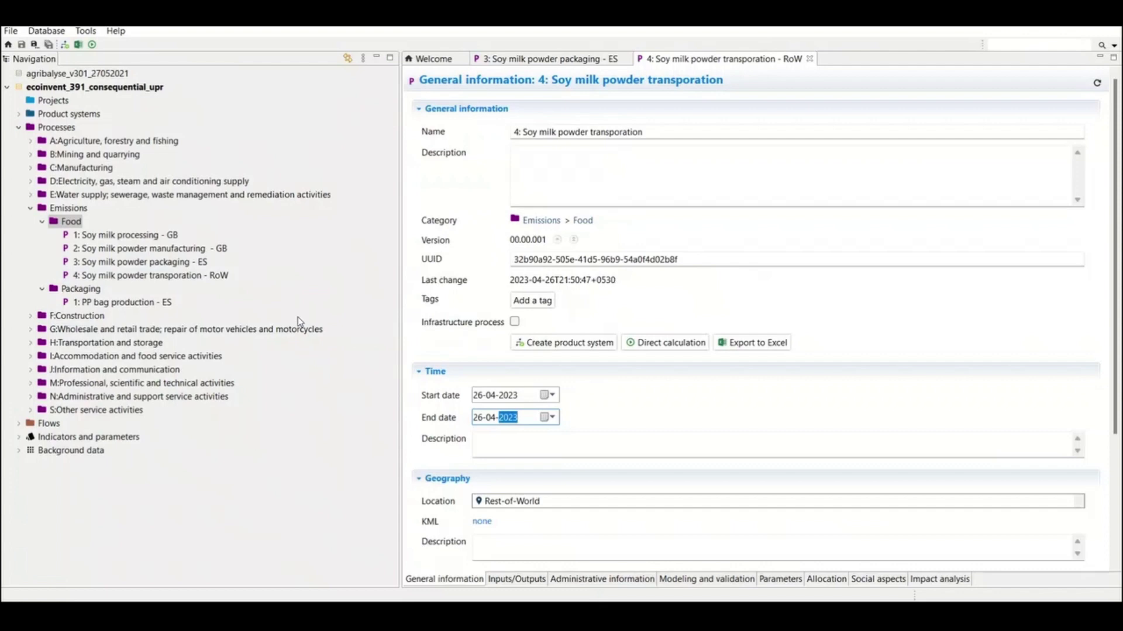
Add the soy milk powder packaging process as an input of the transportation process and set its amount to the packaging output's formula 1+wtpackaging
{"action": "left_click", "coordinate": [523, 582]}
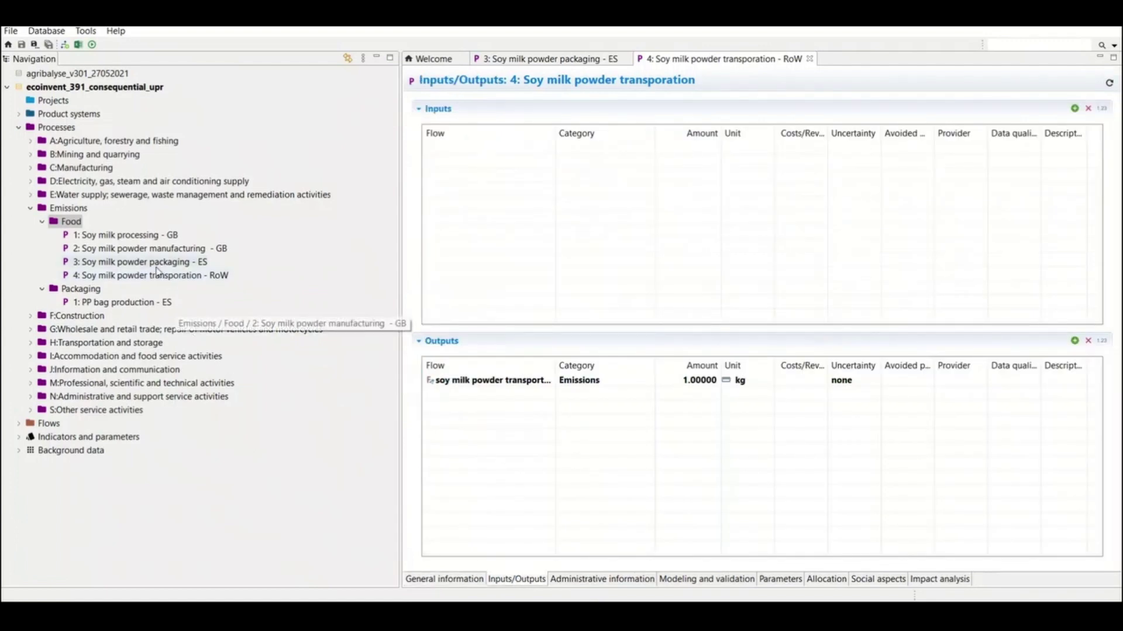
{"action": "left_click_drag", "start_coordinate": [155, 264], "coordinate": [542, 214]}
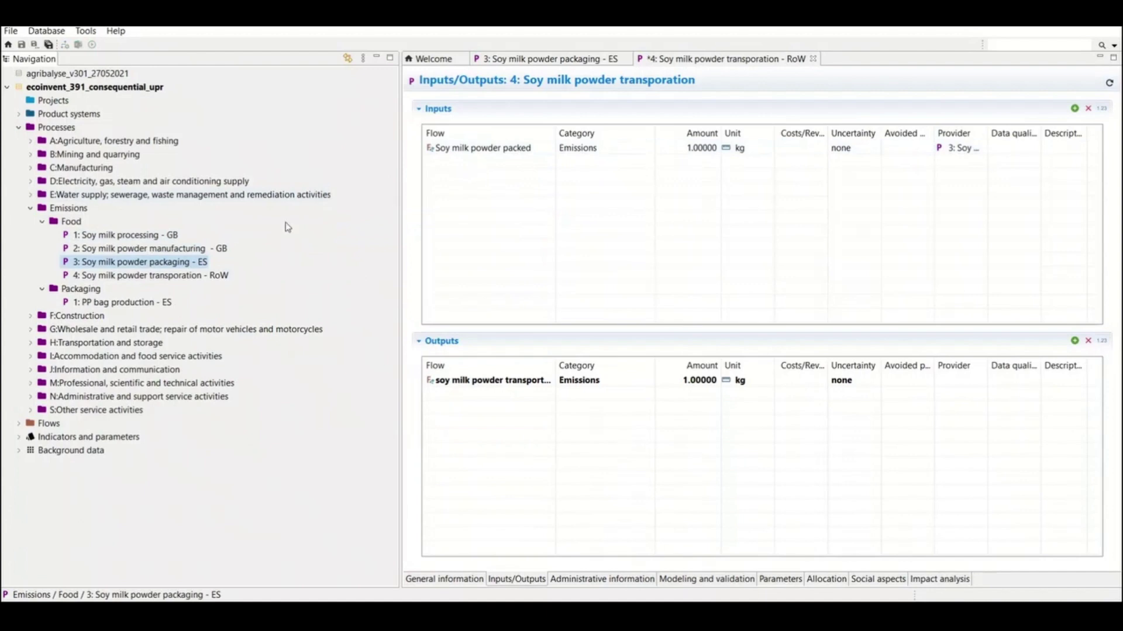
{"action": "left_click", "coordinate": [582, 61]}
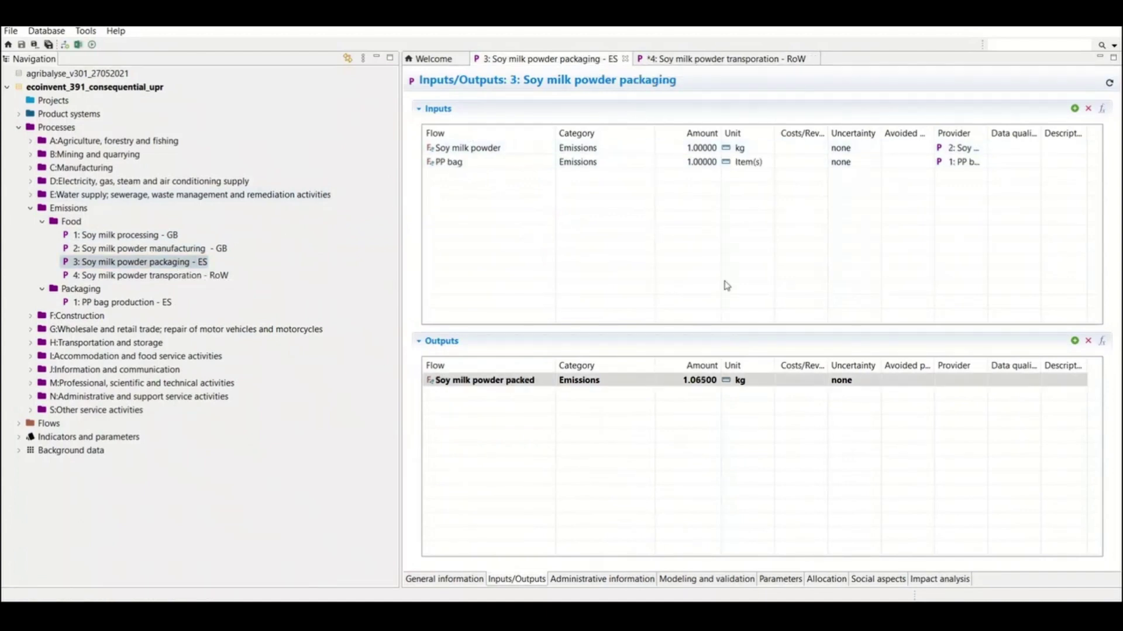
{"action": "left_click", "coordinate": [696, 380]}
{"action": "key", "text": "ctrl+c"}
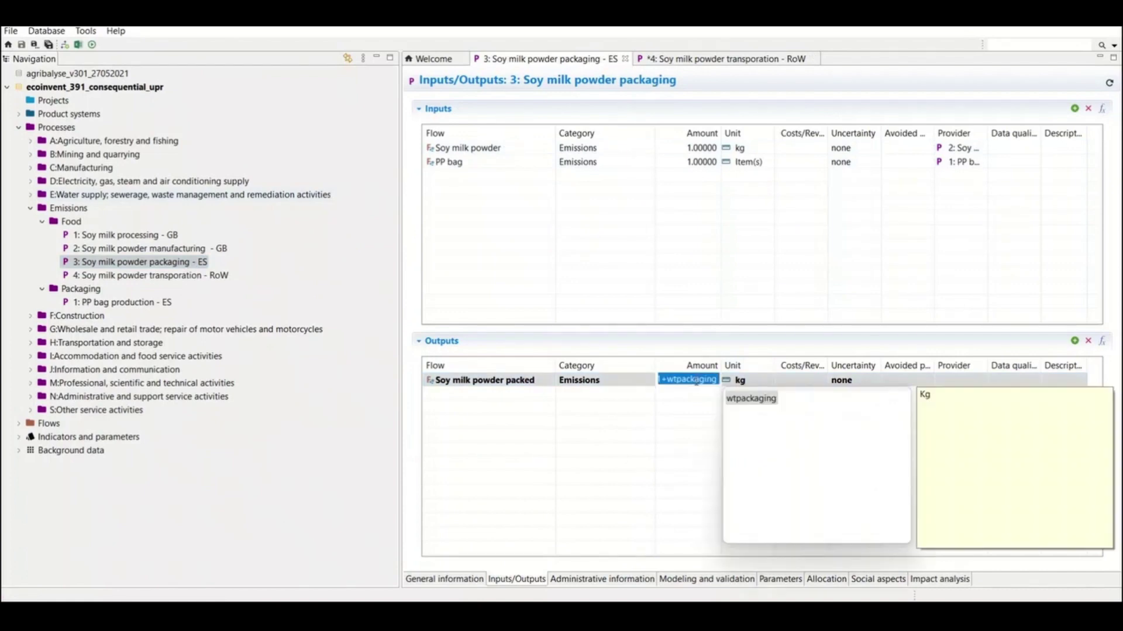
{"action": "left_click", "coordinate": [697, 61]}
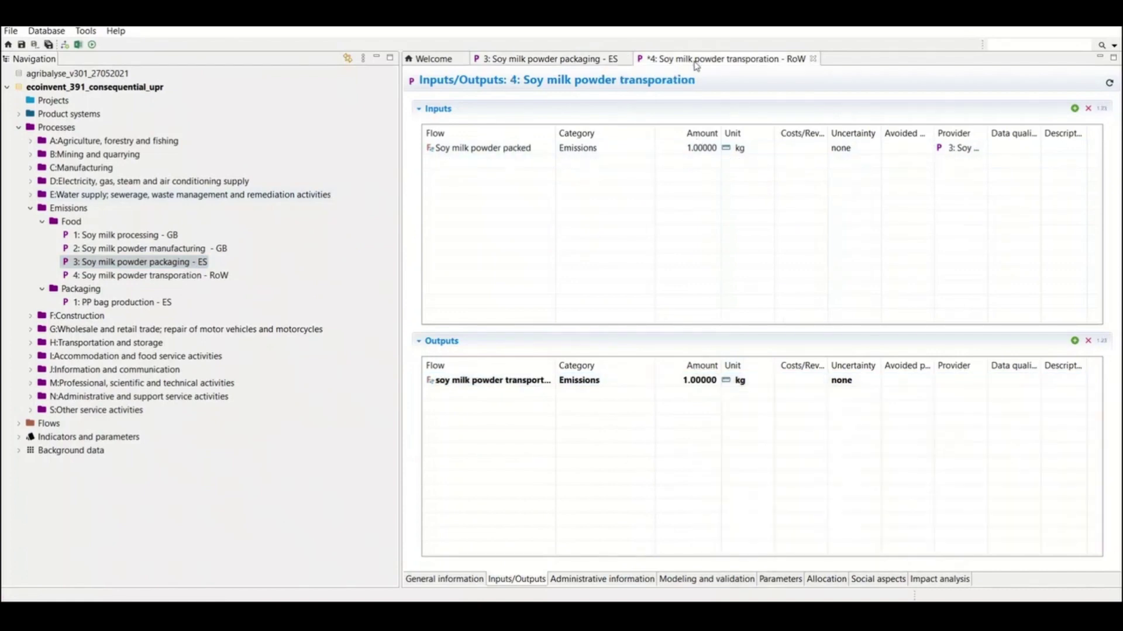
{"action": "left_click", "coordinate": [690, 147]}
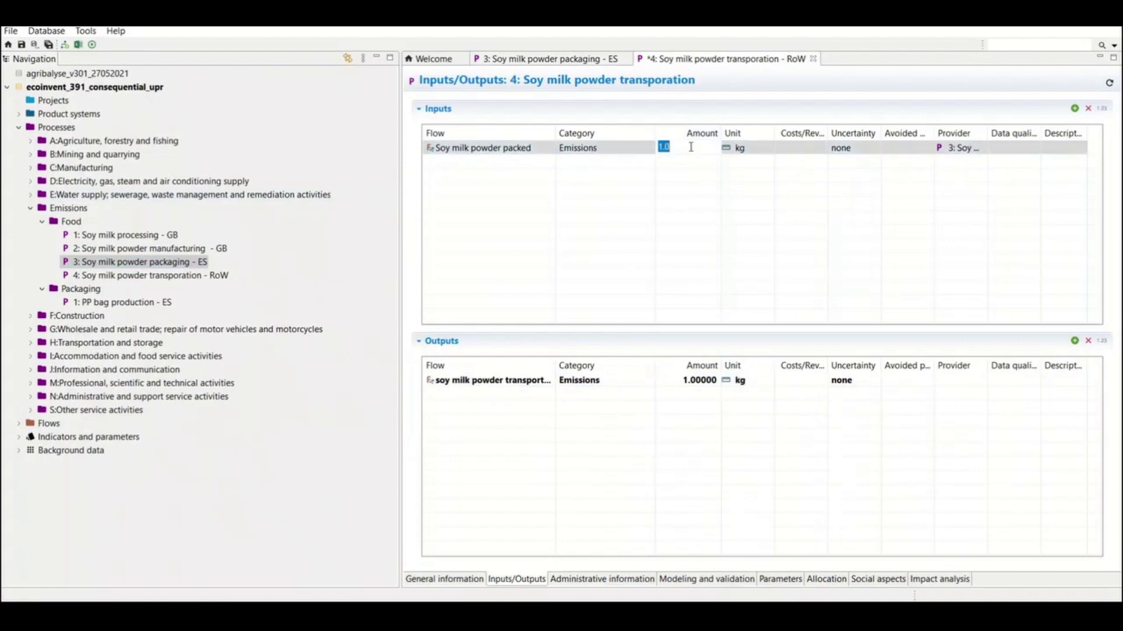
{"action": "key", "text": "ctrl+v"}
{"action": "left_click", "coordinate": [670, 195]}
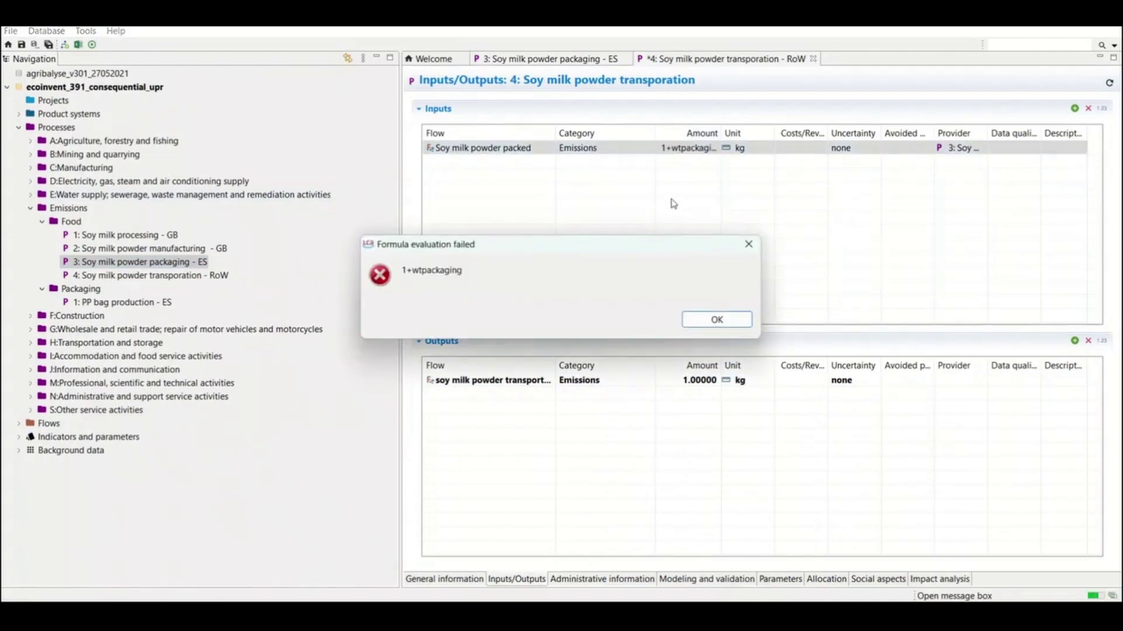
{"action": "left_click", "coordinate": [718, 321]}
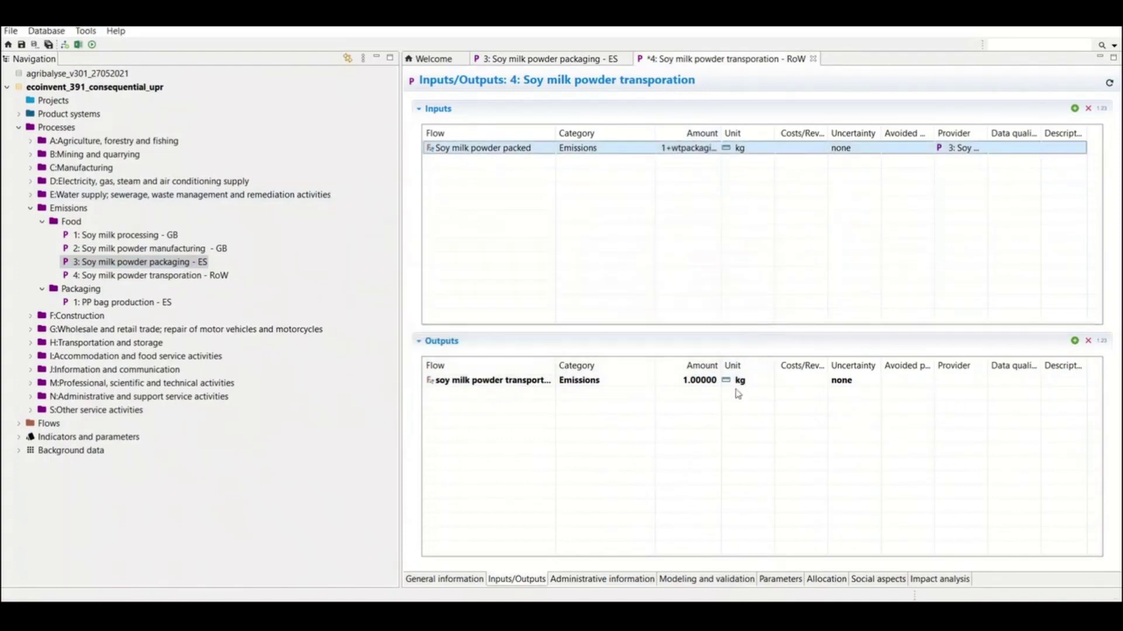
Add an input parameter named wtpackaging with value 0.065 and description Kg to the transportation process, and save it
{"action": "left_click", "coordinate": [776, 577]}
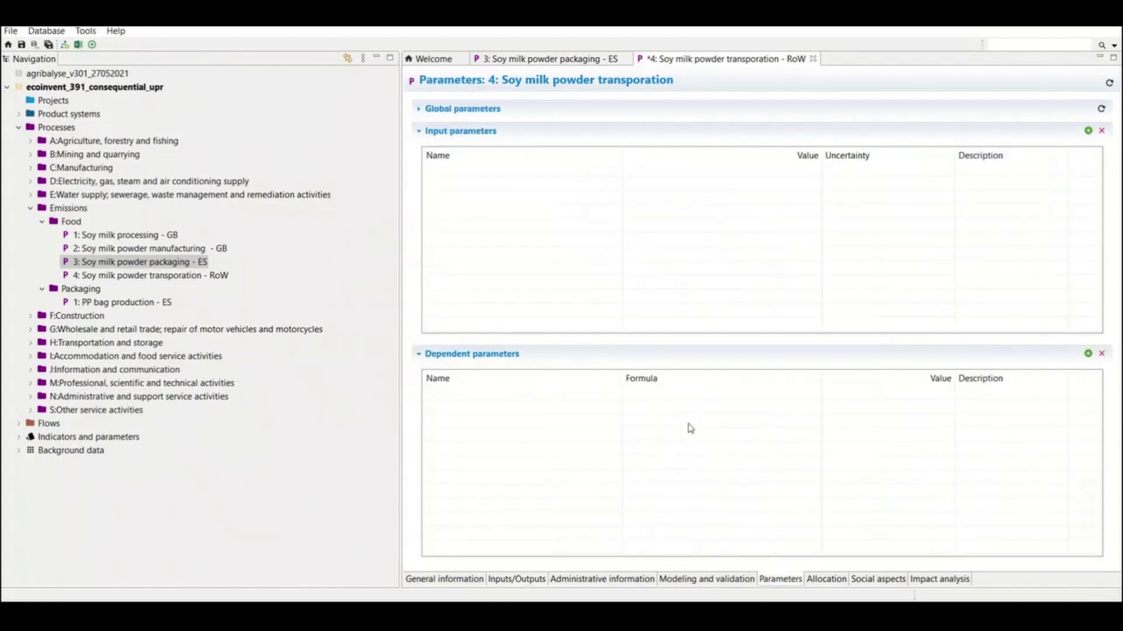
{"action": "double_click", "coordinate": [459, 173]}
{"action": "left_click", "coordinate": [459, 173]}
{"action": "left_click", "coordinate": [459, 173]}
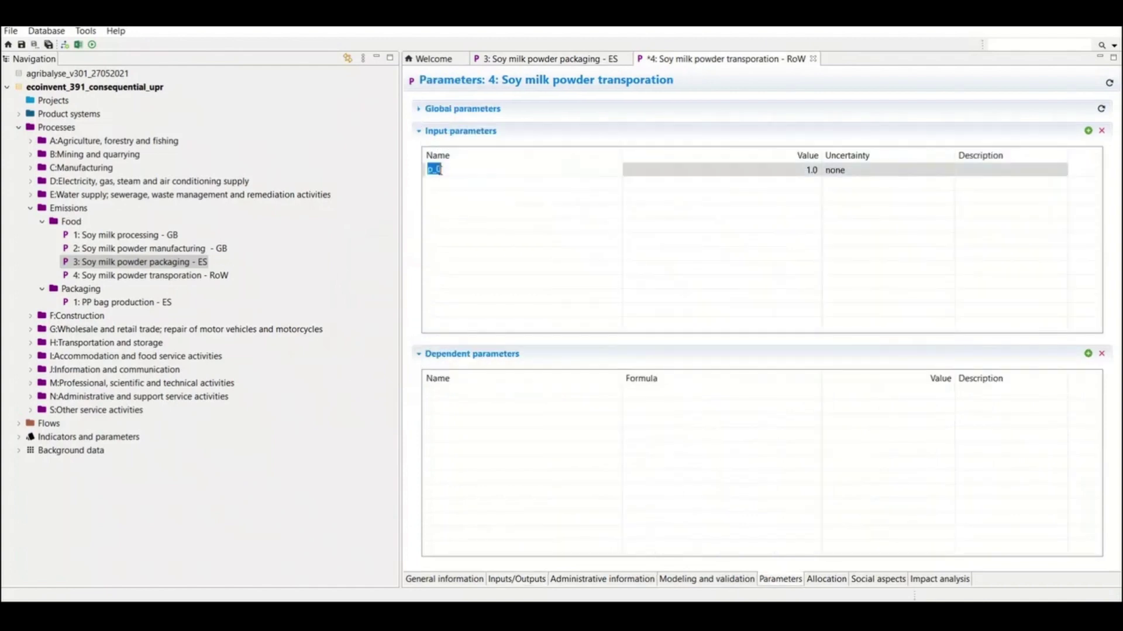
{"action": "type", "text": "wtpackaging"}
{"action": "left_click", "coordinate": [739, 172]}
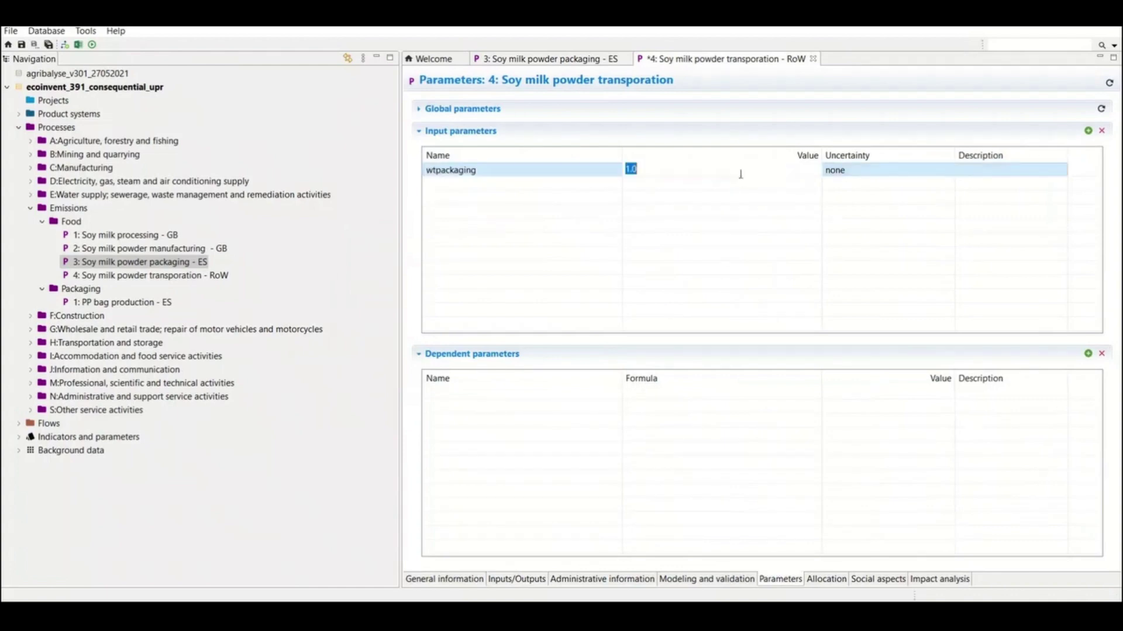
{"action": "type", "text": "0.065"}
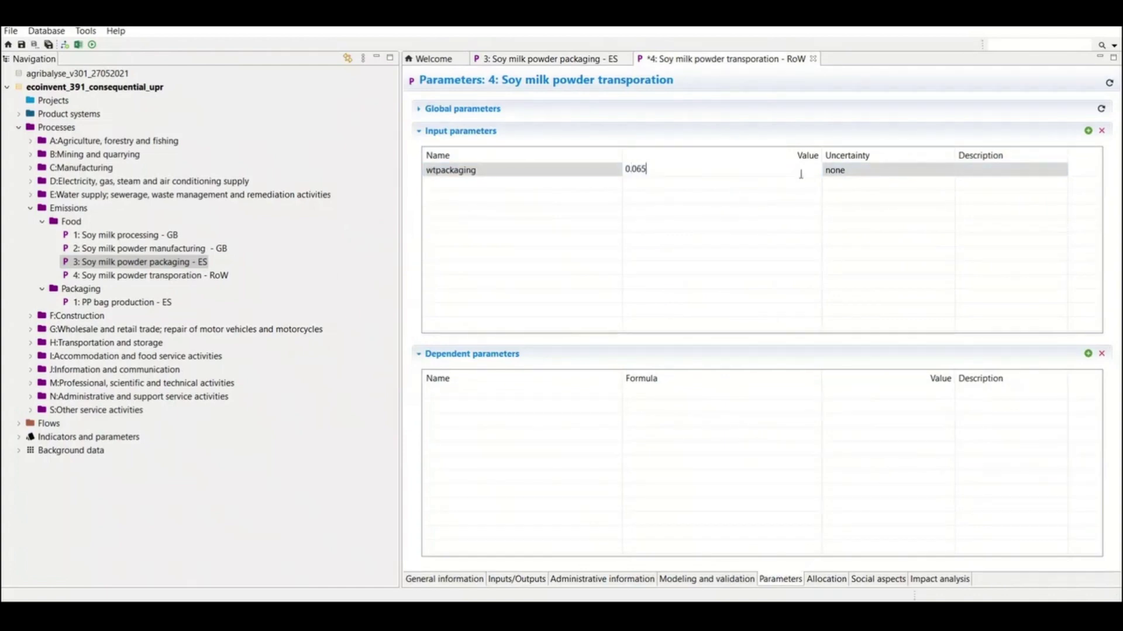
{"action": "left_click", "coordinate": [966, 171]}
{"action": "type", "text": "Kg"}
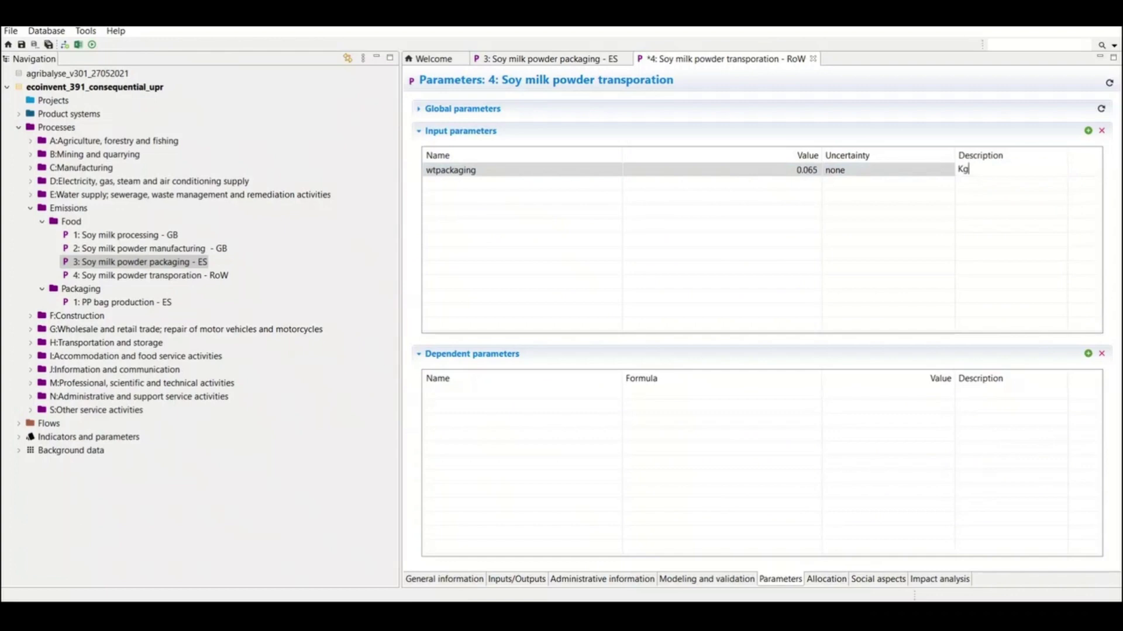
{"action": "left_click", "coordinate": [890, 207]}
{"action": "key", "text": "ctrl+s"}
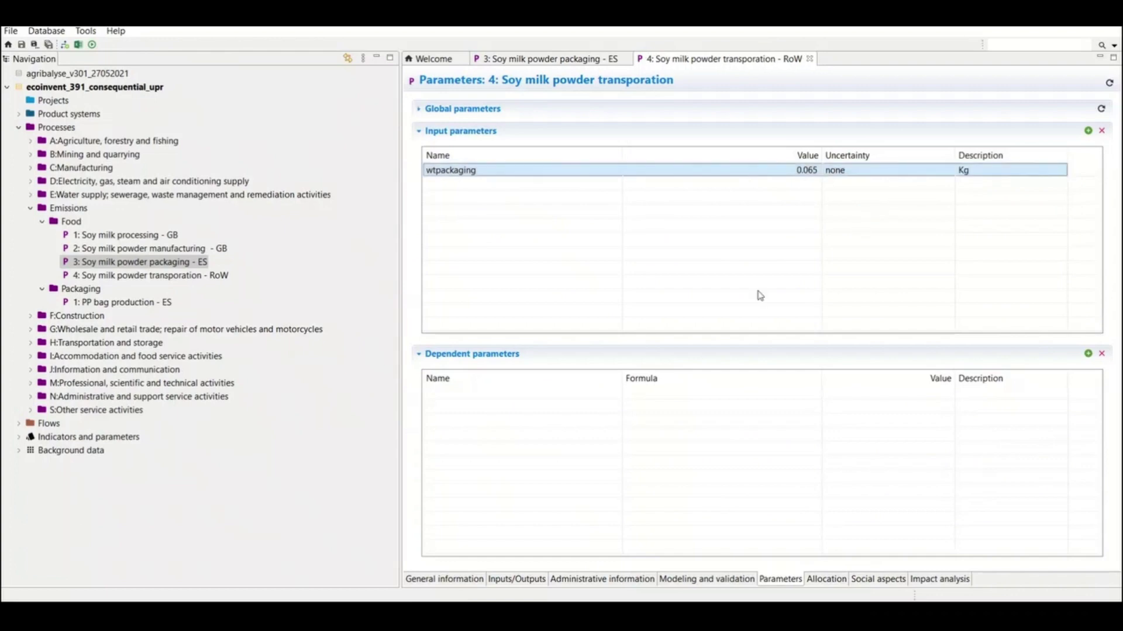
Return to the transportation process's inputs and outputs, and switch to Excel to review the three transport legs
{"action": "left_click", "coordinate": [508, 579]}
{"action": "left_click", "coordinate": [1102, 108]}
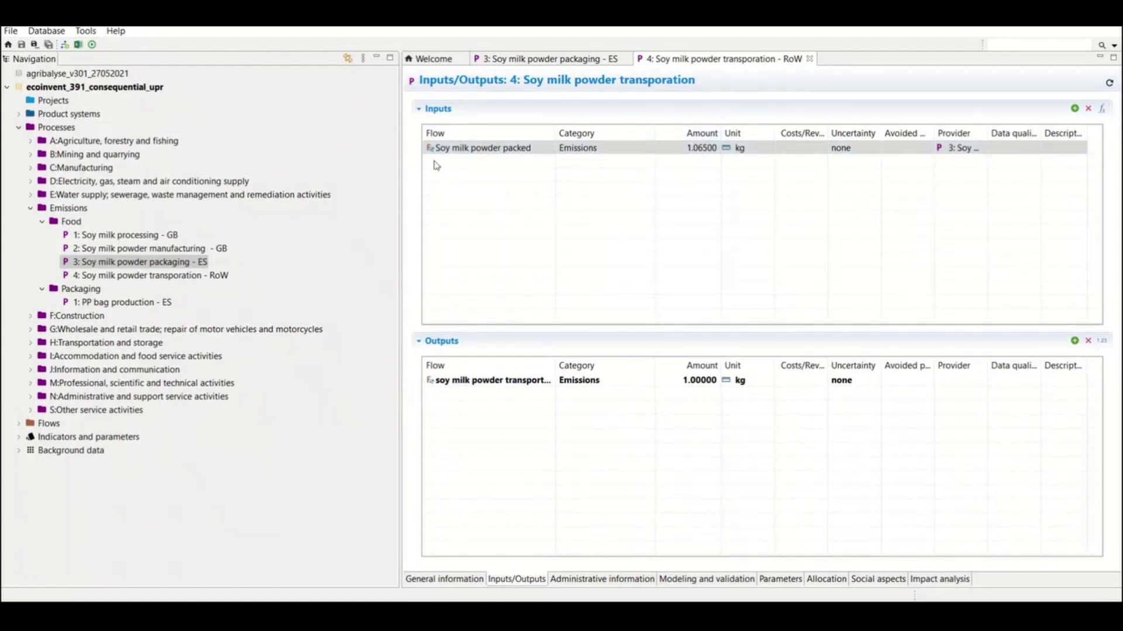
{"action": "key", "text": "alt+Tab"}
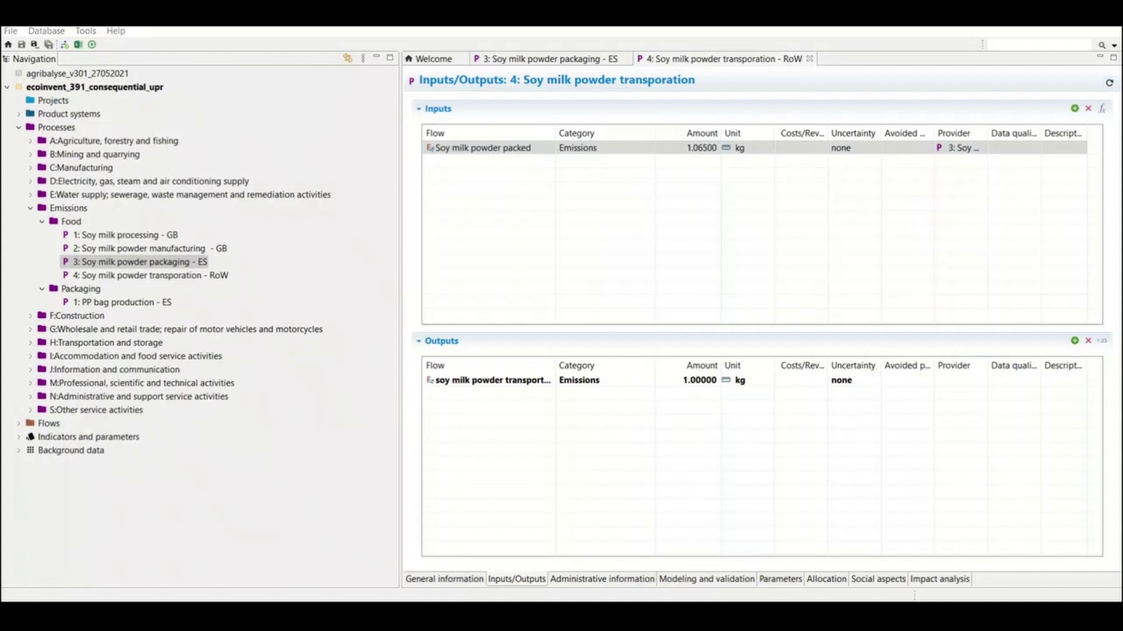
{"action": "left_click", "coordinate": [290, 228]}
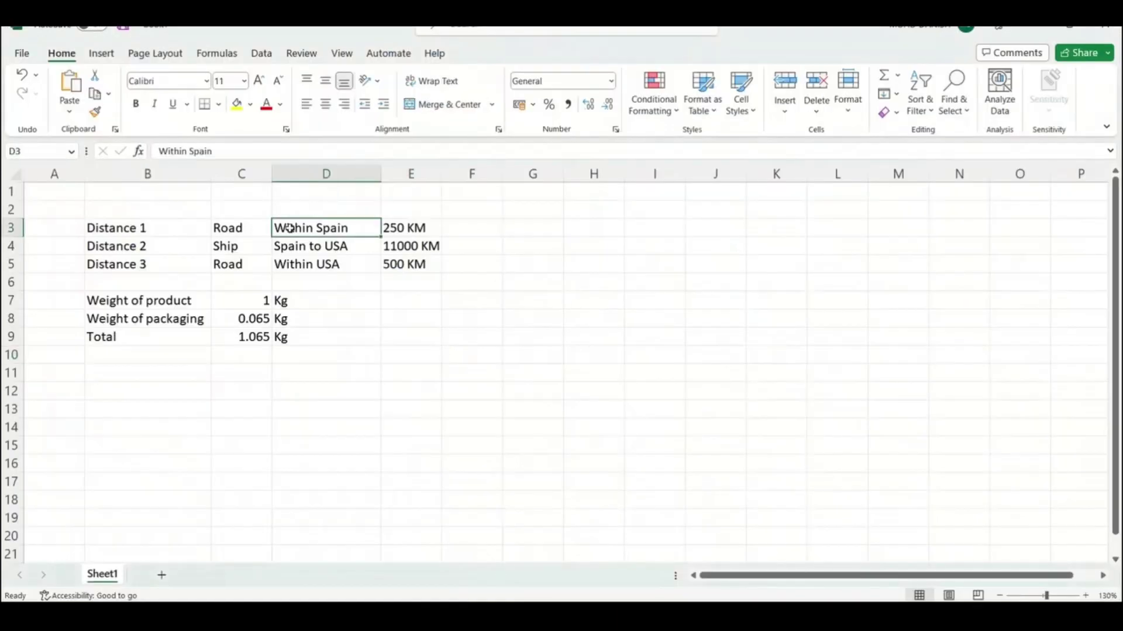
{"action": "left_click", "coordinate": [299, 244]}
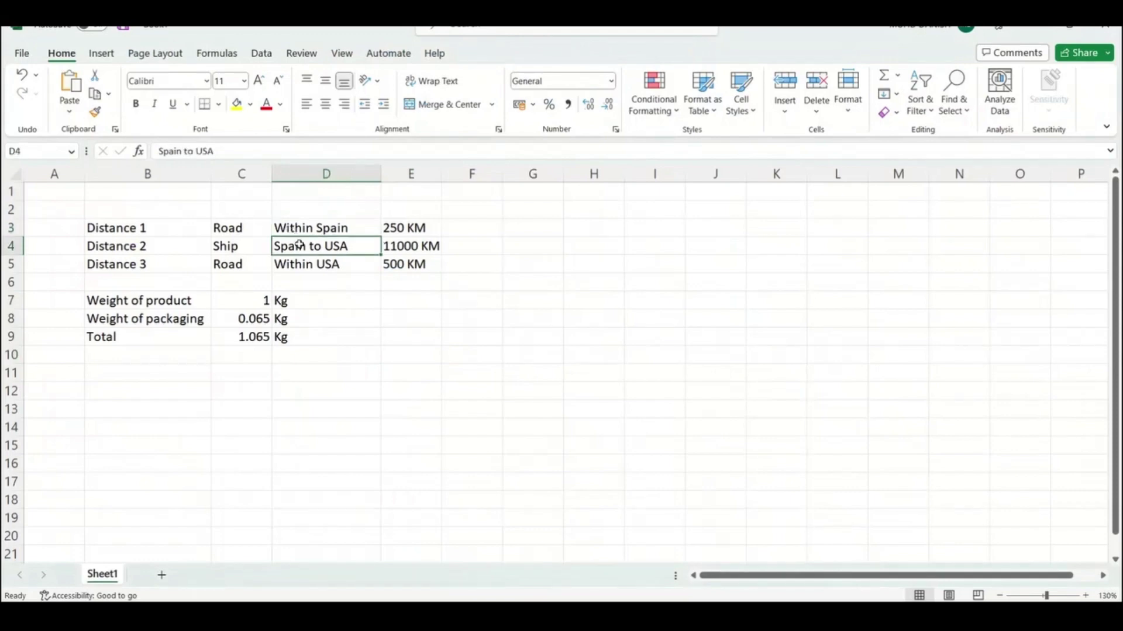
{"action": "left_click", "coordinate": [316, 263]}
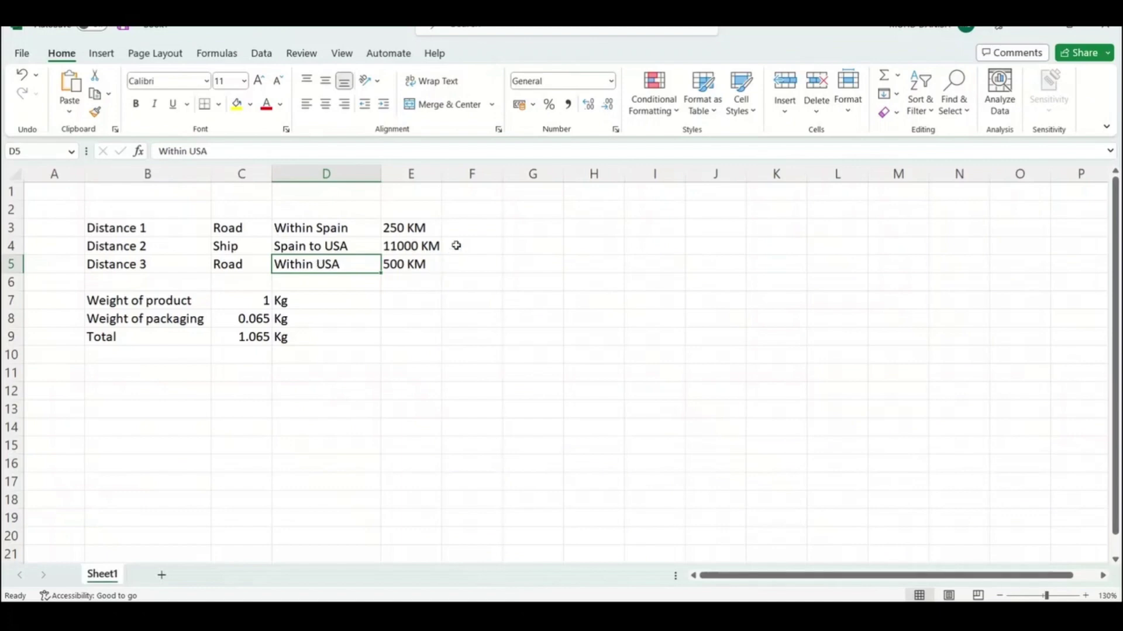
Label the three transport legs beside their distances in F3:F5 as Euro 3, Ship and Euro 5
{"action": "left_click", "coordinate": [470, 230]}
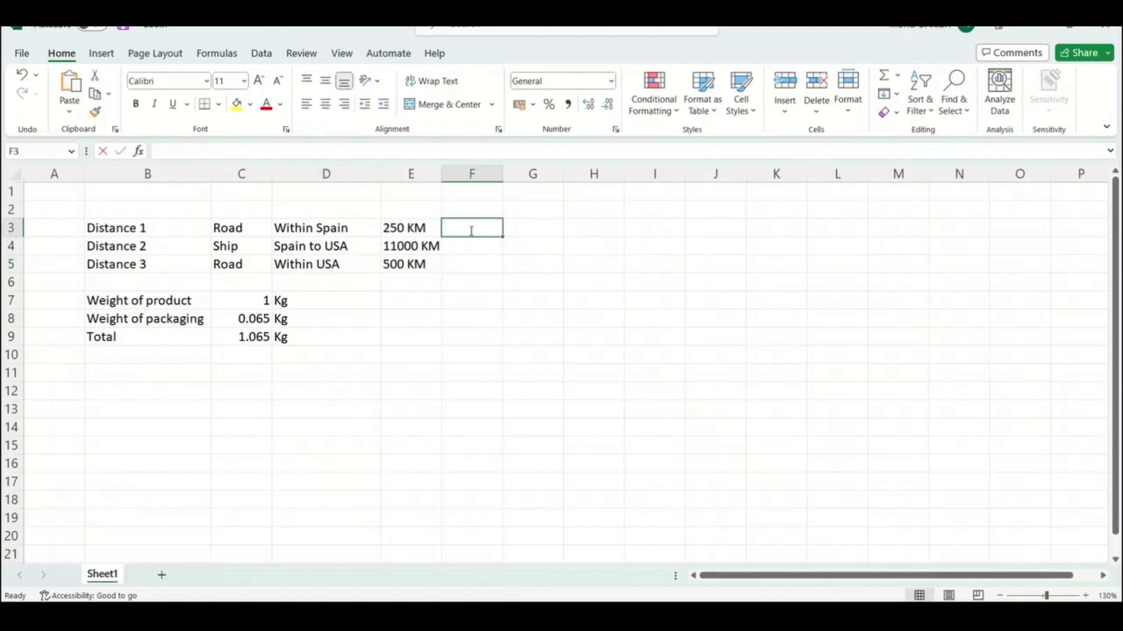
{"action": "type", "text": "Euro"}
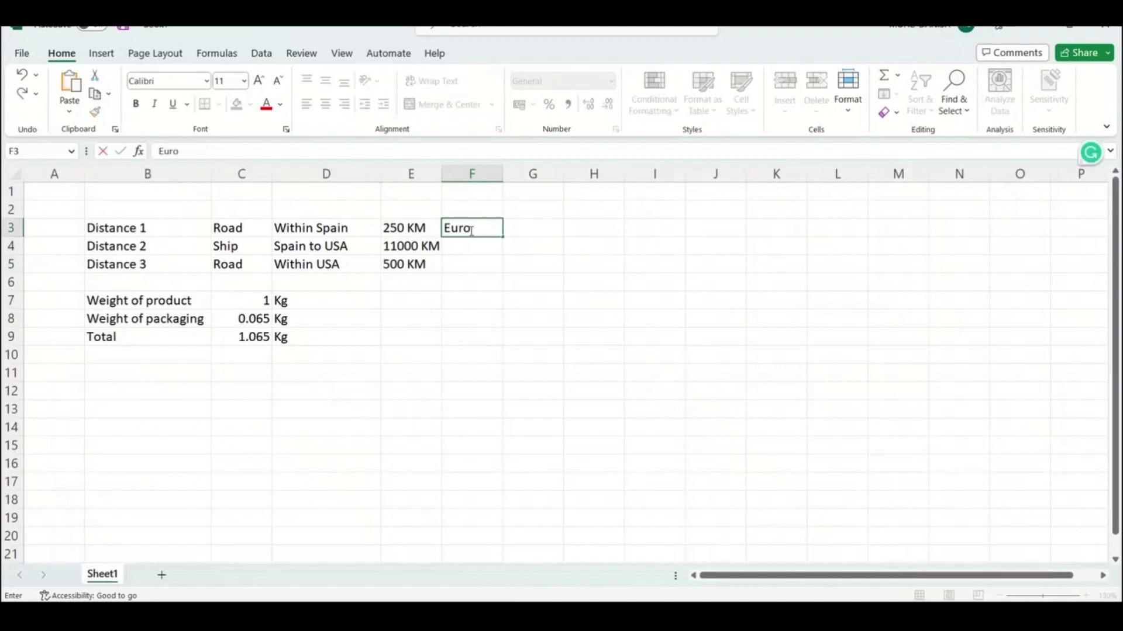
{"action": "type", "text": " 3"}
{"action": "key", "text": "Return"}
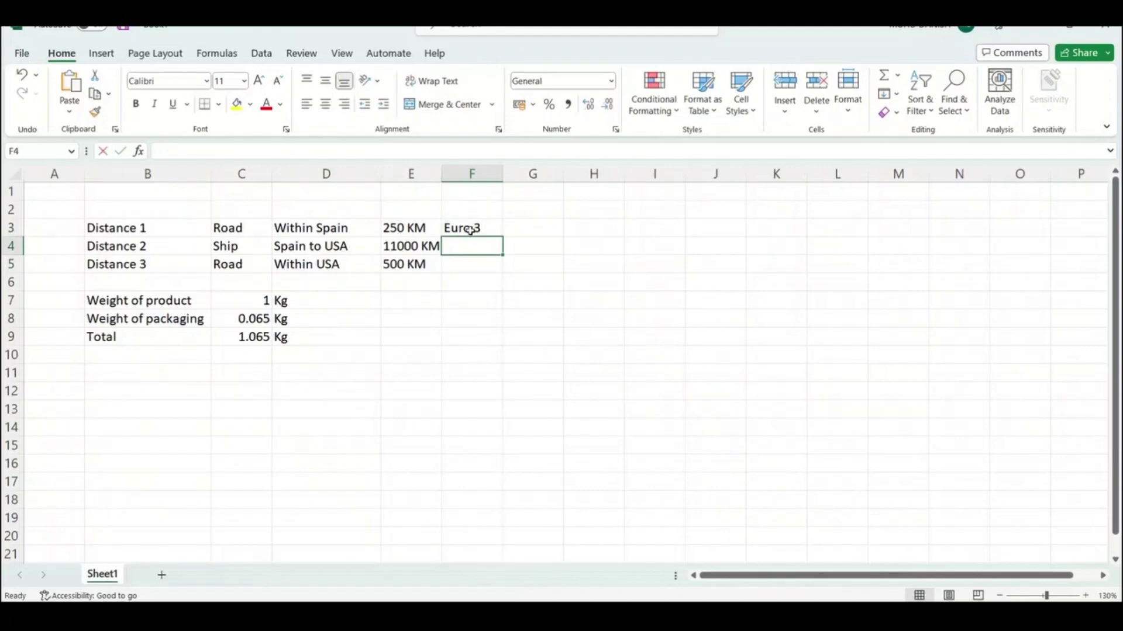
{"action": "type", "text": "Ship"}
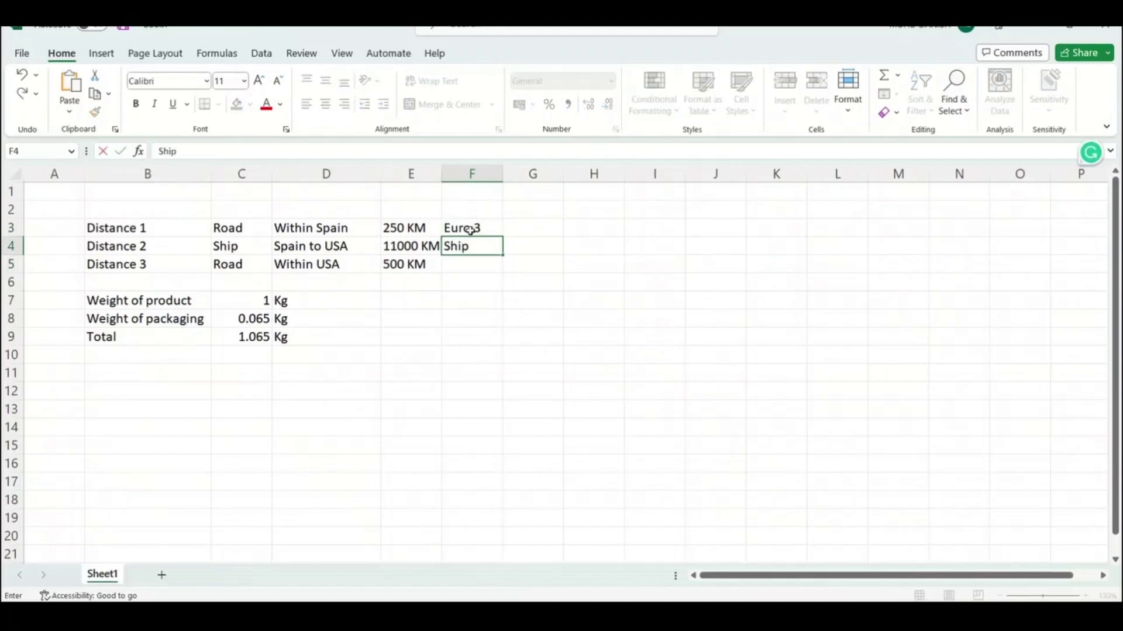
{"action": "key", "text": "Return"}
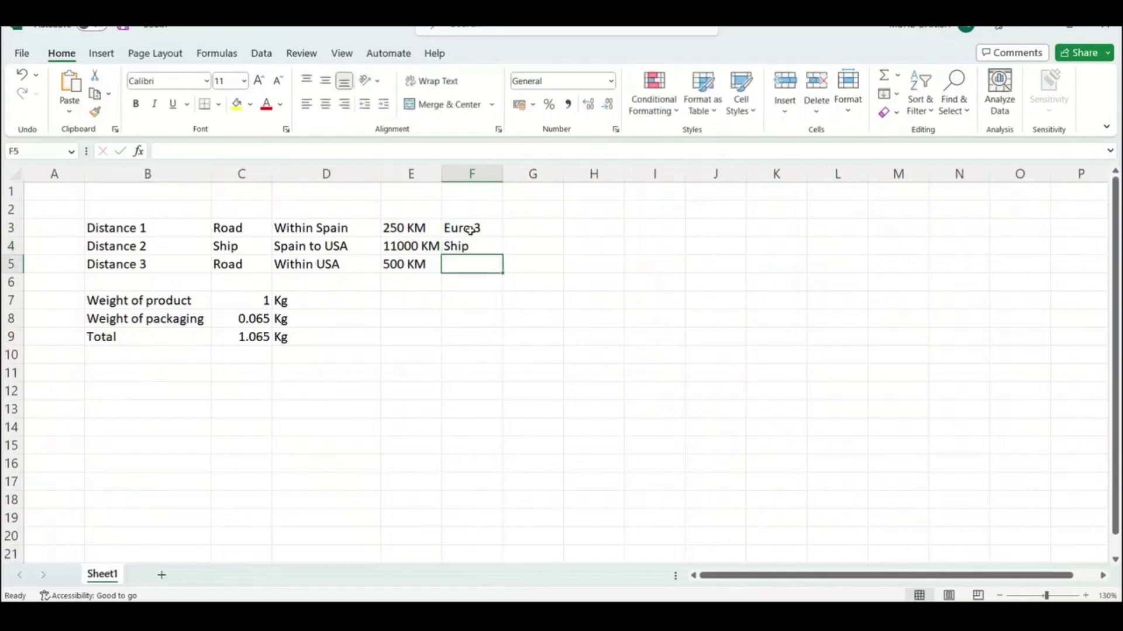
{"action": "type", "text": "Euro "}
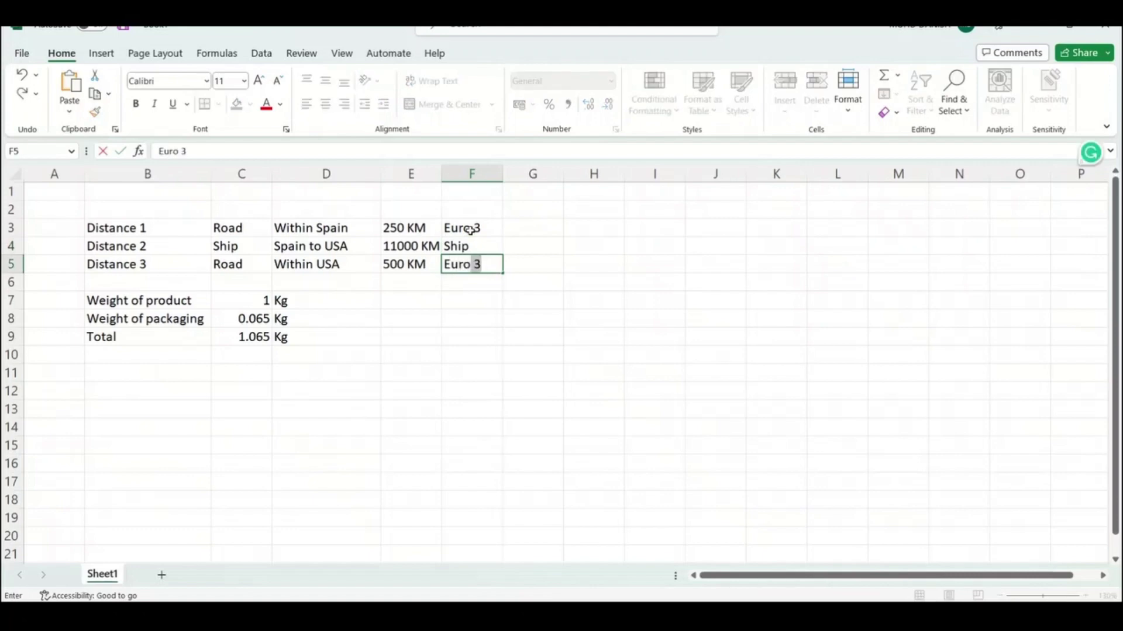
{"action": "type", "text": "5"}
{"action": "left_click", "coordinate": [603, 309]}
Switch back to openLCA and add "transport, freight, lorry 16-32 metric ton, EURO3" as an input of the transportation process
{"action": "key", "text": "alt+Tab"}
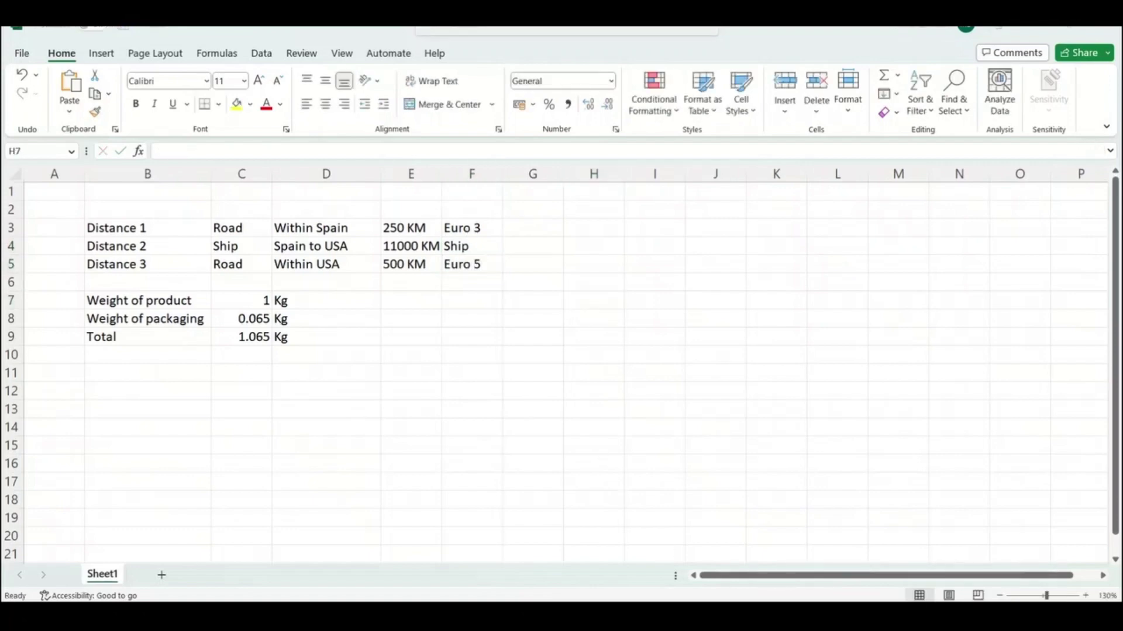
{"action": "double_click", "coordinate": [443, 162]}
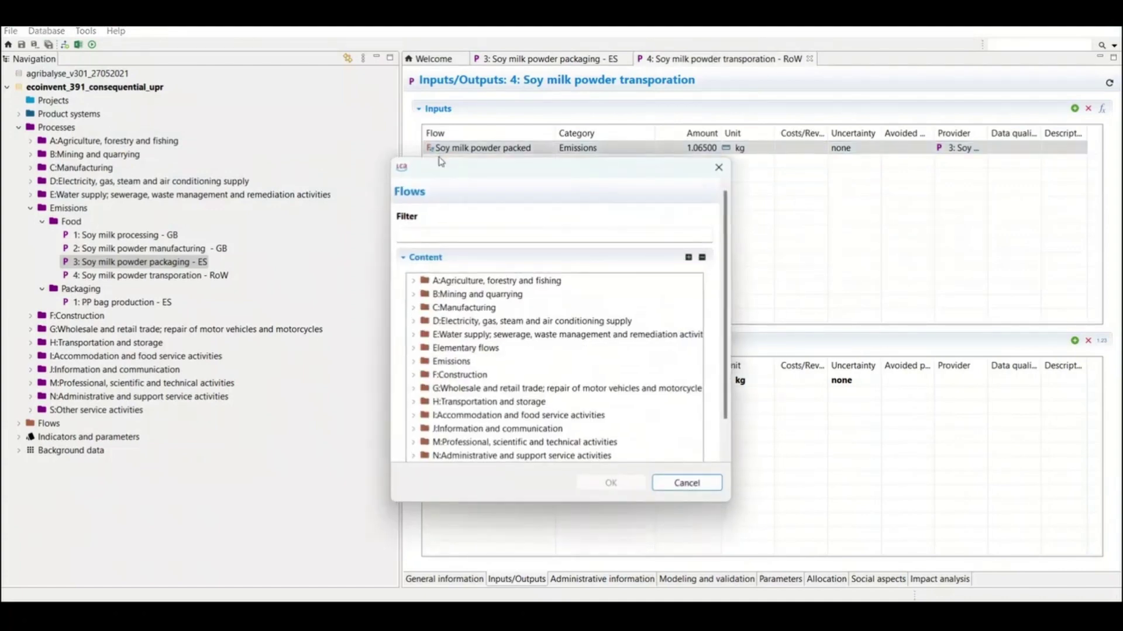
{"action": "left_click", "coordinate": [458, 229]}
{"action": "type", "text": "lorry"}
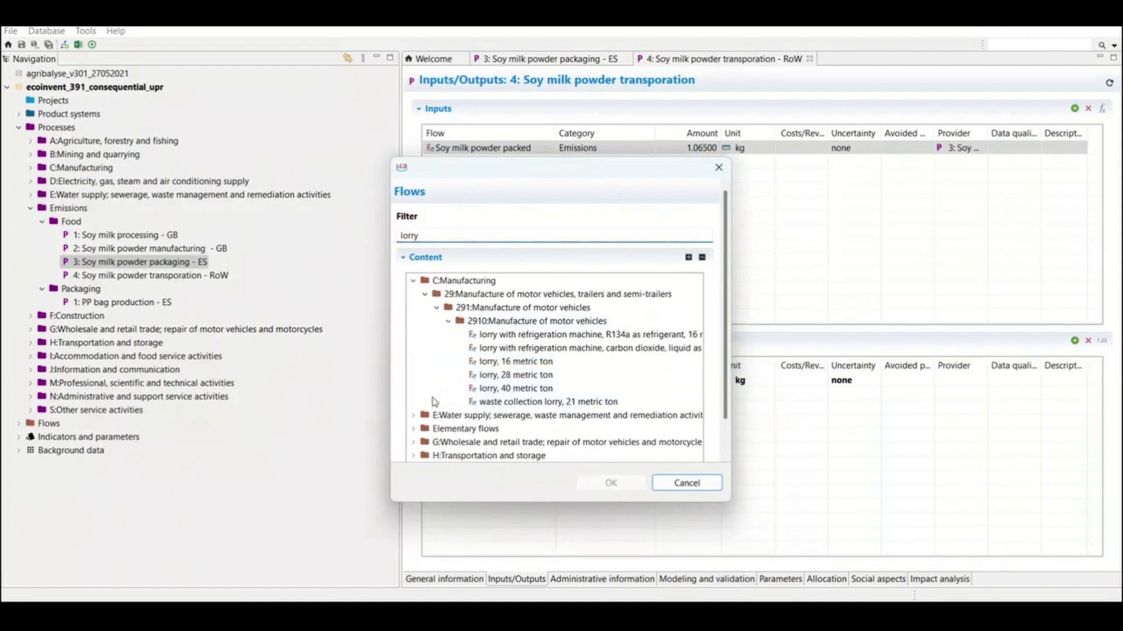
{"action": "left_click", "coordinate": [415, 455]}
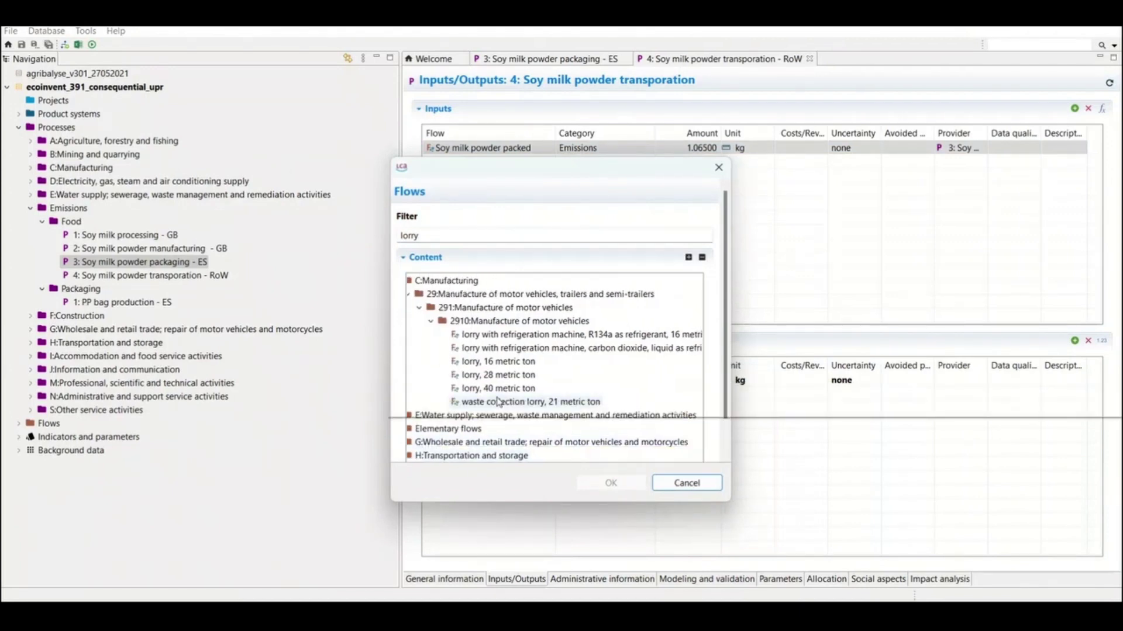
{"action": "scroll", "coordinate": [725, 331], "scroll_direction": "down", "scroll_amount": 1}
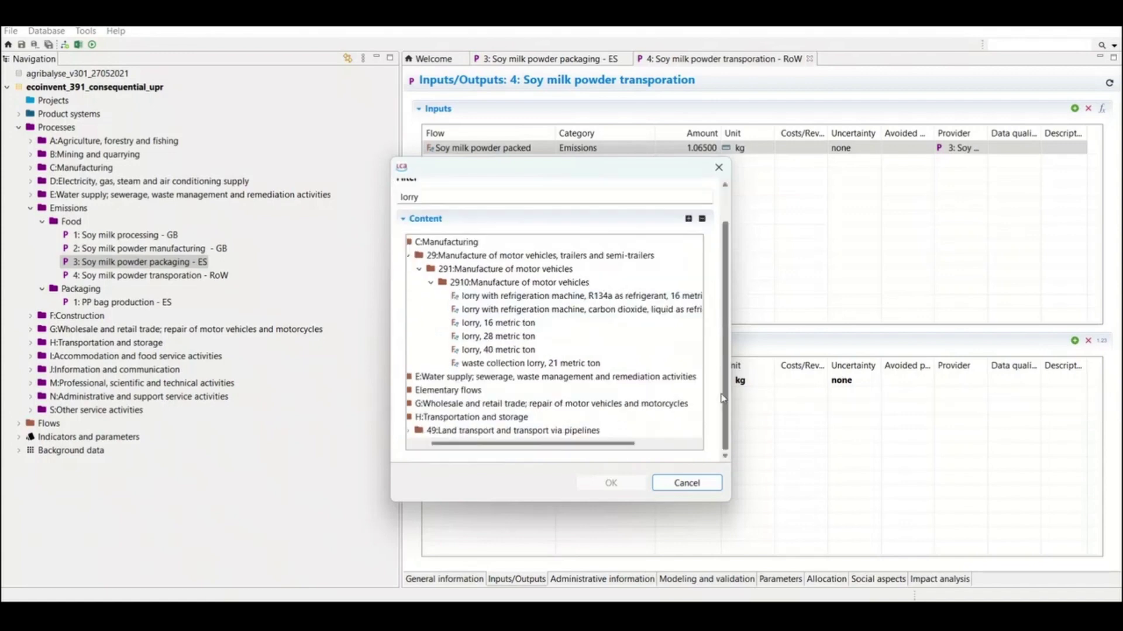
{"action": "left_click", "coordinate": [425, 431]}
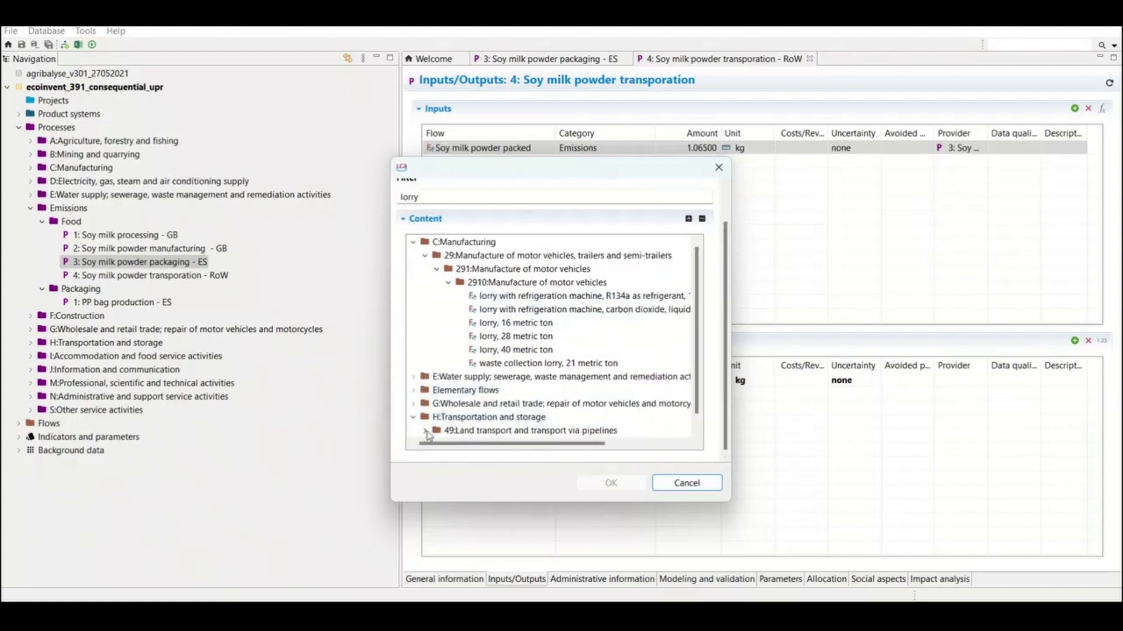
{"action": "left_click", "coordinate": [436, 431]}
{"action": "left_click", "coordinate": [448, 431]}
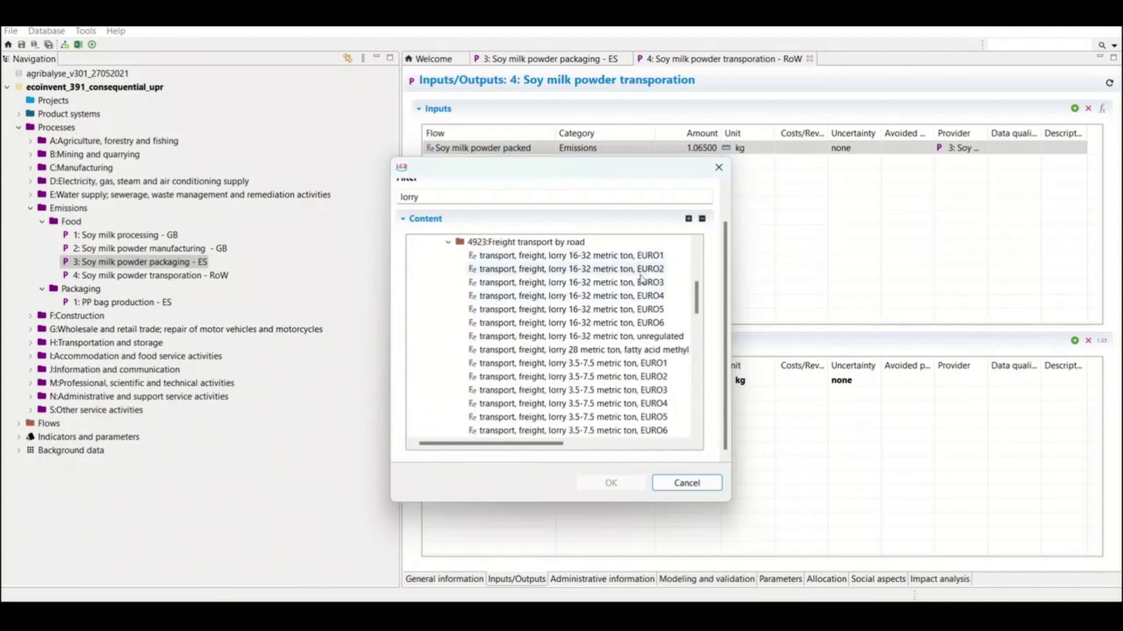
{"action": "double_click", "coordinate": [642, 283]}
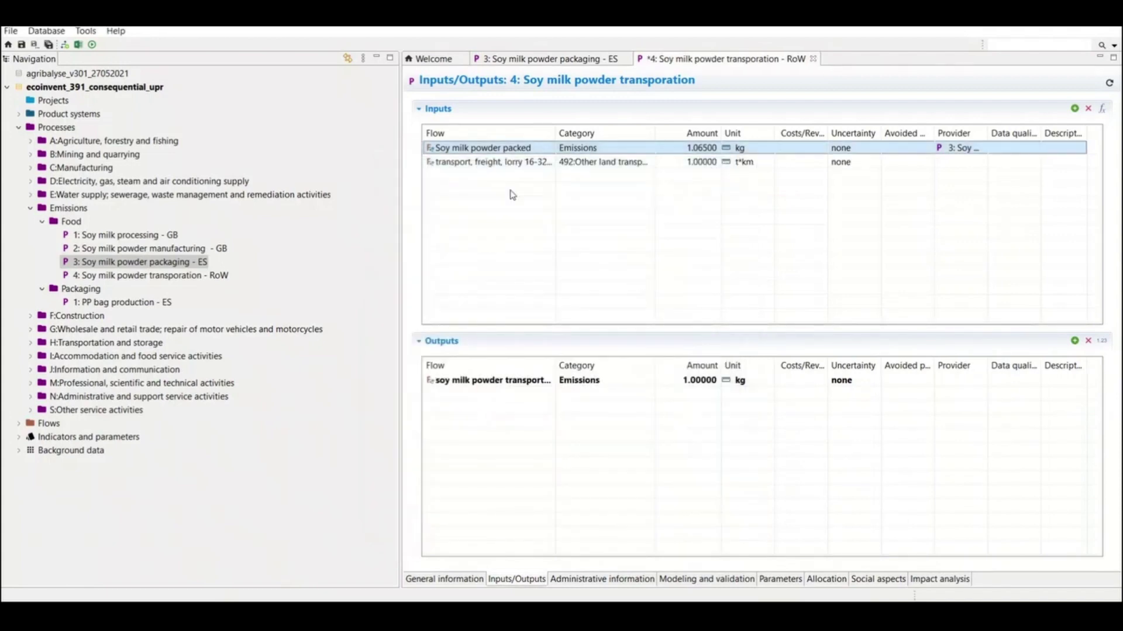
Add the flow "transport, freight, lorry 16-32 metric ton, EURO5" as another input of the transportation process
{"action": "double_click", "coordinate": [456, 176]}
{"action": "type", "text": "lorry"}
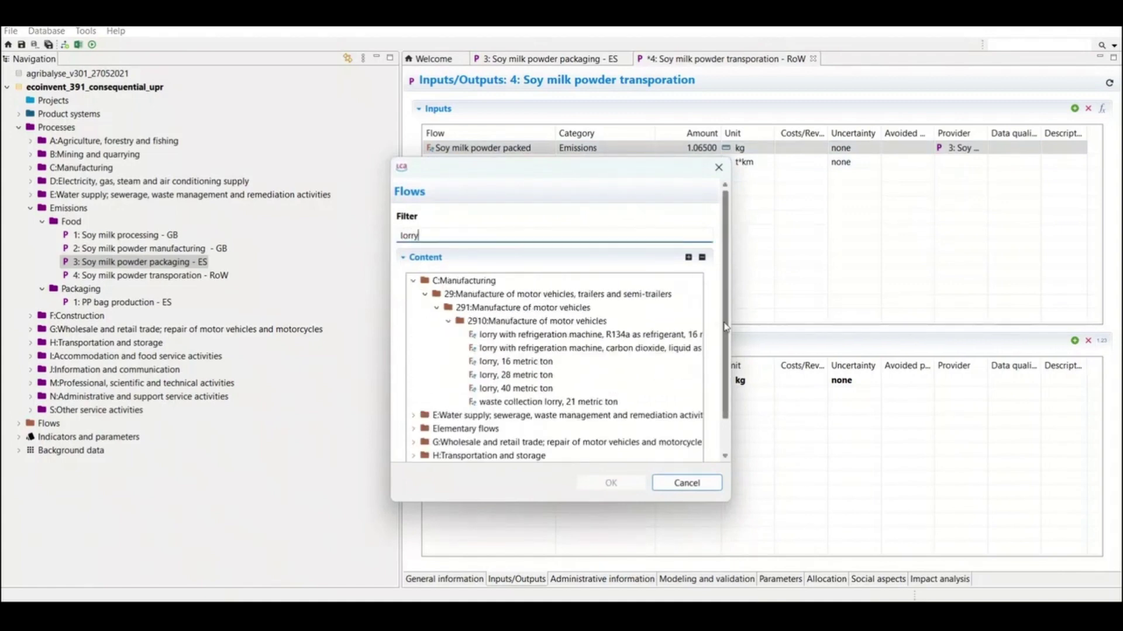
{"action": "scroll", "coordinate": [727, 348], "scroll_direction": "down", "scroll_amount": 2}
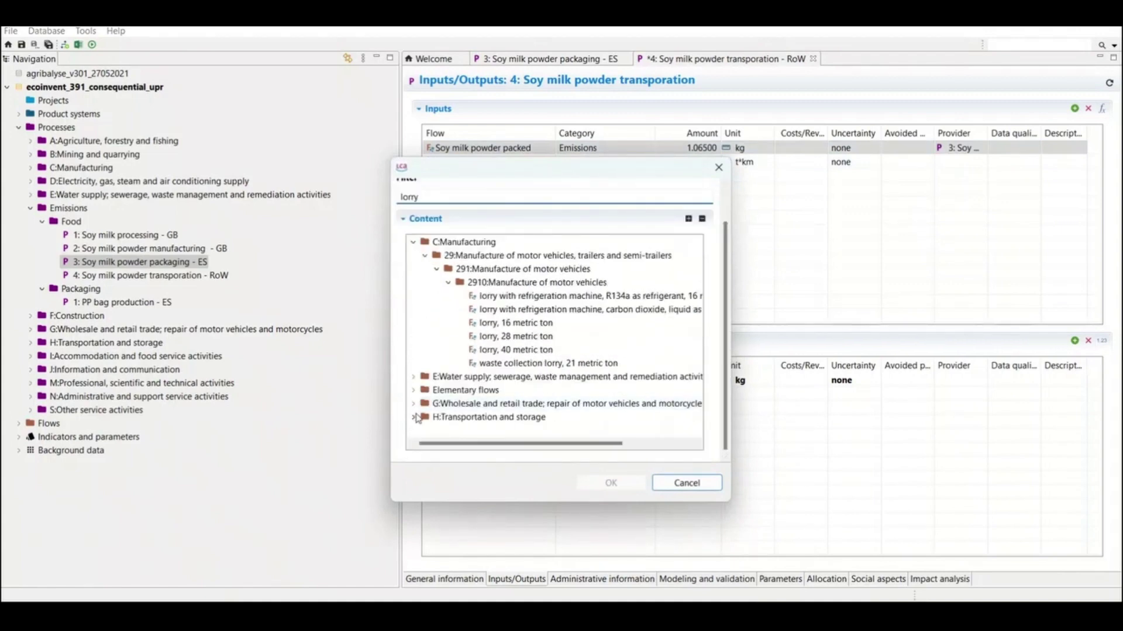
{"action": "left_click", "coordinate": [414, 417]}
{"action": "left_click", "coordinate": [425, 432]}
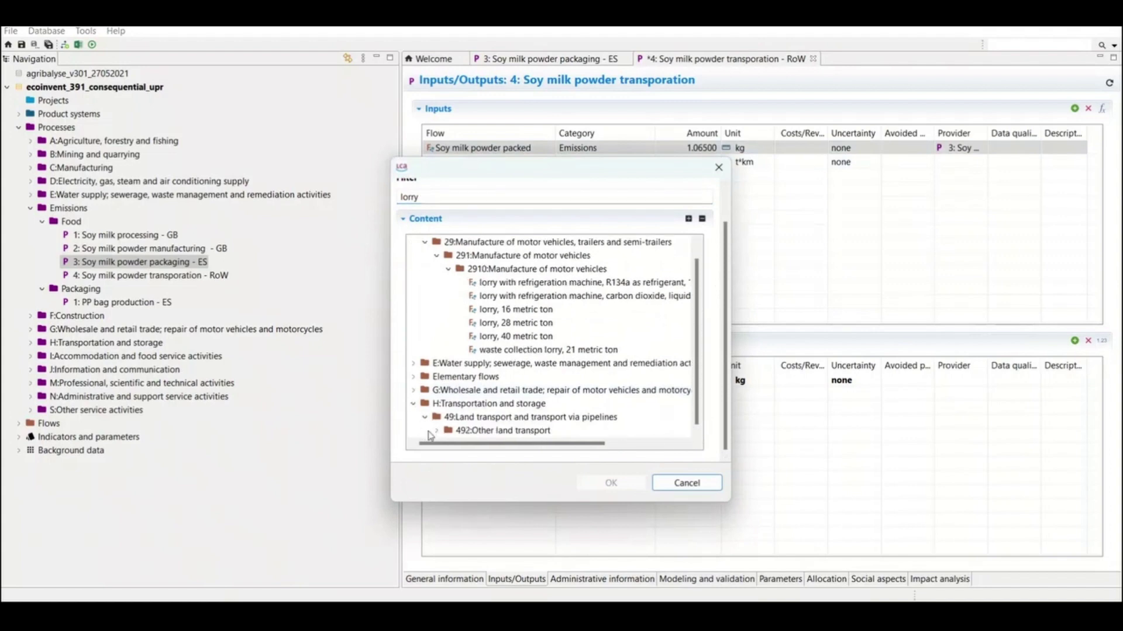
{"action": "left_click", "coordinate": [437, 431]}
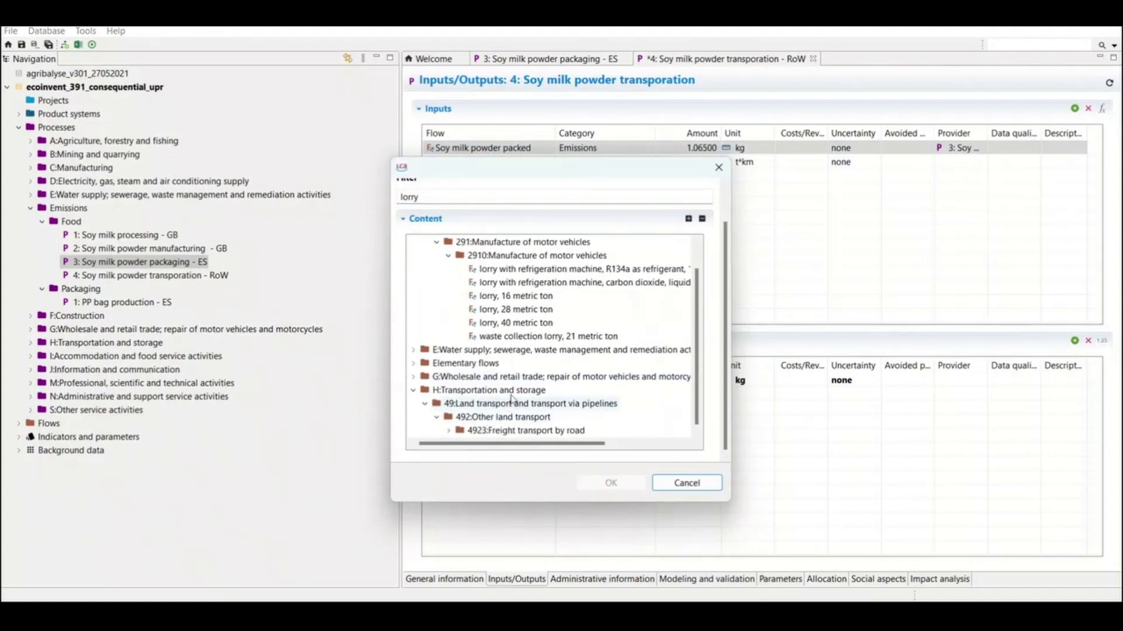
{"action": "left_click", "coordinate": [449, 431]}
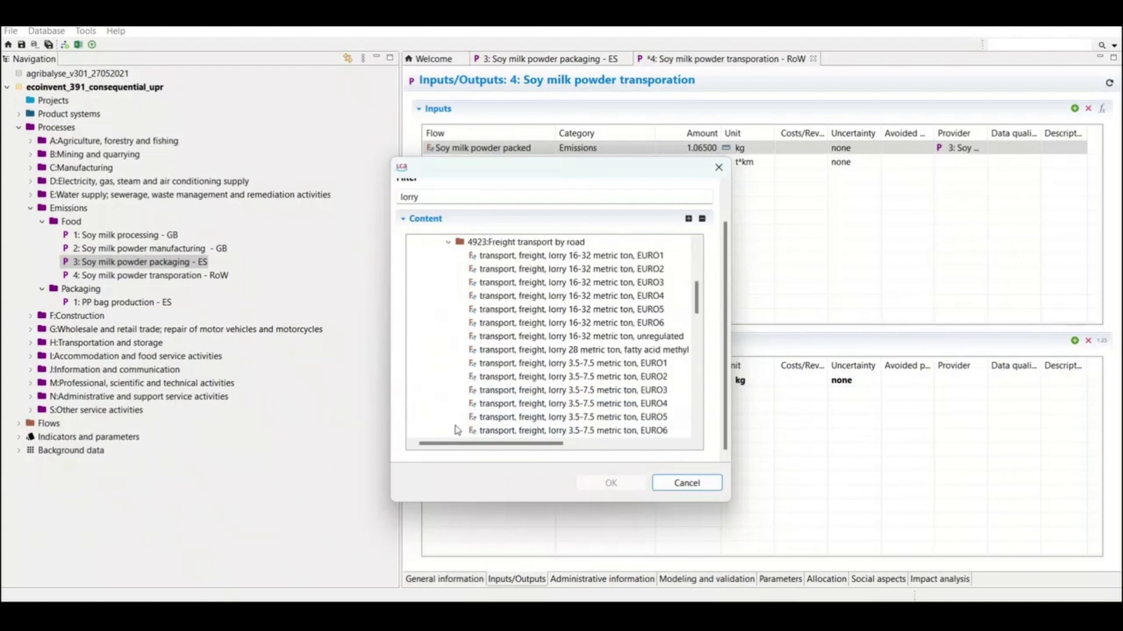
{"action": "double_click", "coordinate": [619, 311]}
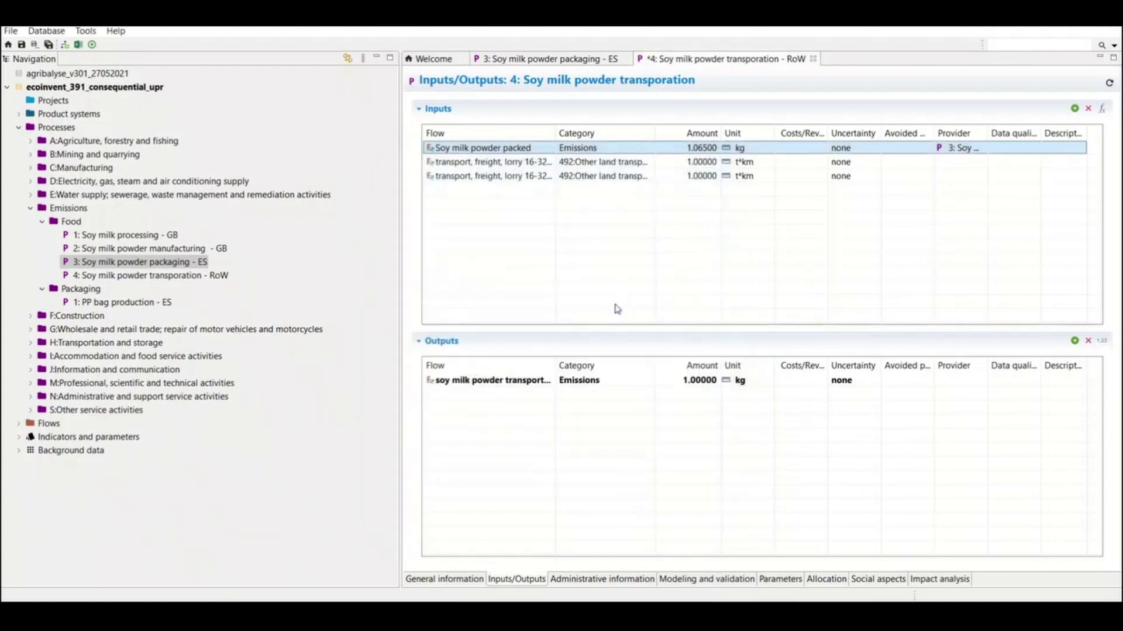
Find the ship transport flows and add "transport, freight, sea, container ship" as an input of the transportation process
{"action": "double_click", "coordinate": [451, 194]}
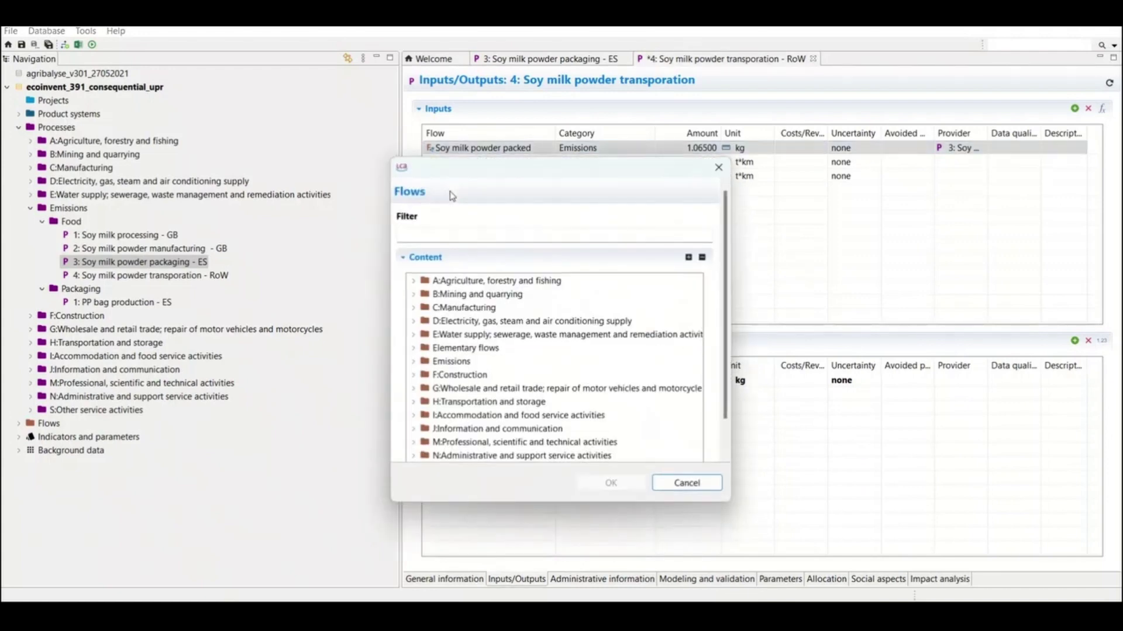
{"action": "left_click", "coordinate": [458, 232]}
{"action": "type", "text": "Ship"}
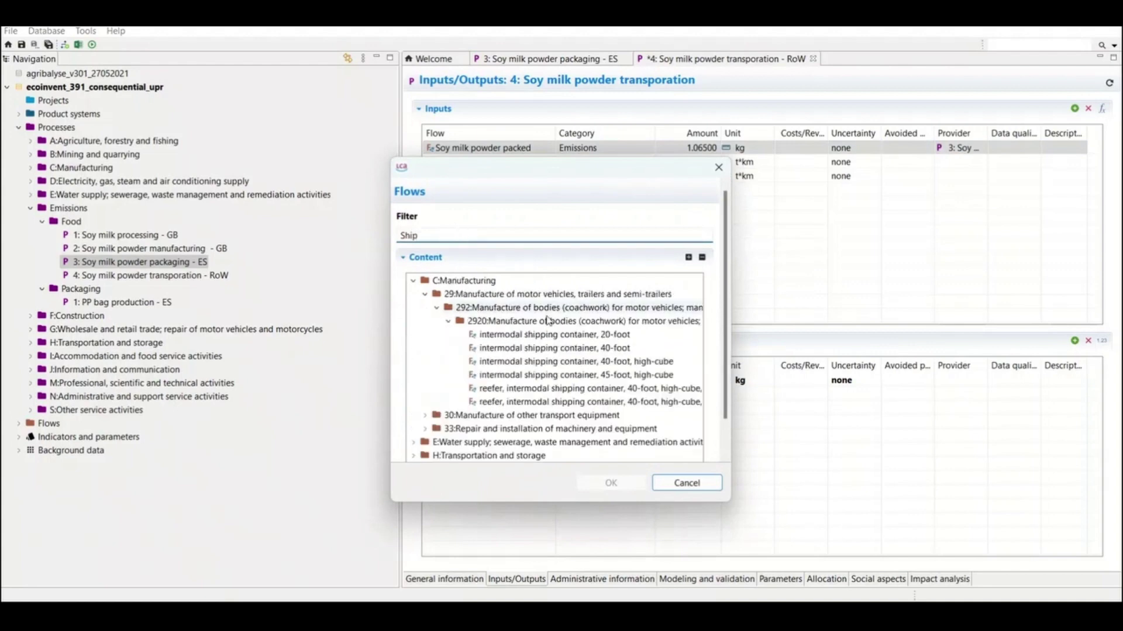
{"action": "left_click", "coordinate": [414, 456]}
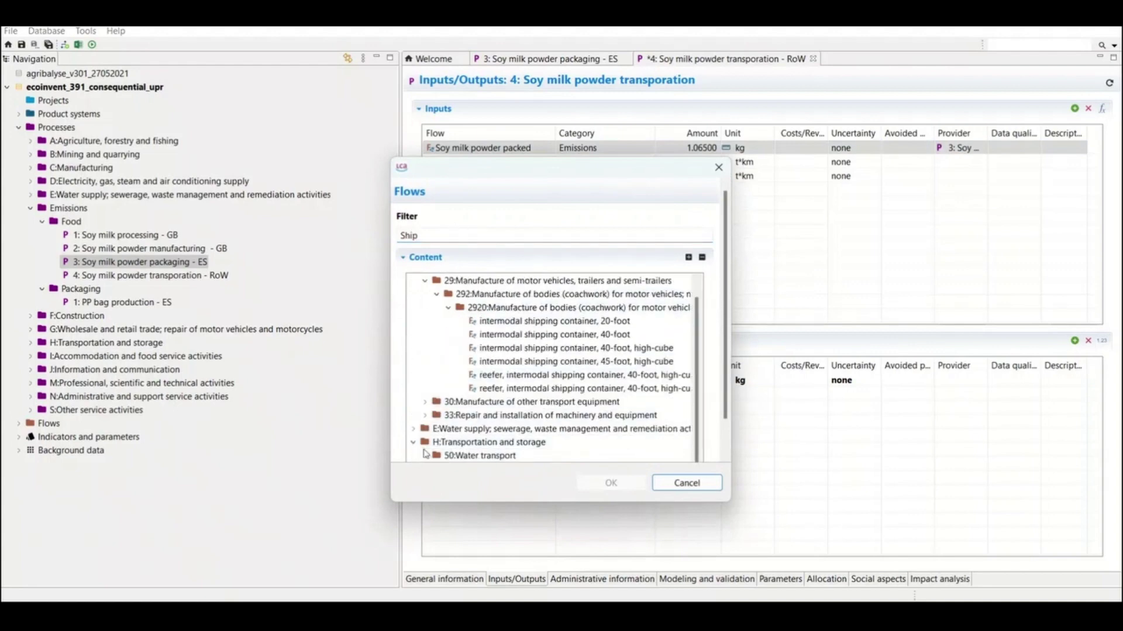
{"action": "left_click", "coordinate": [424, 456]}
{"action": "scroll", "coordinate": [729, 371], "scroll_direction": "down", "scroll_amount": 1}
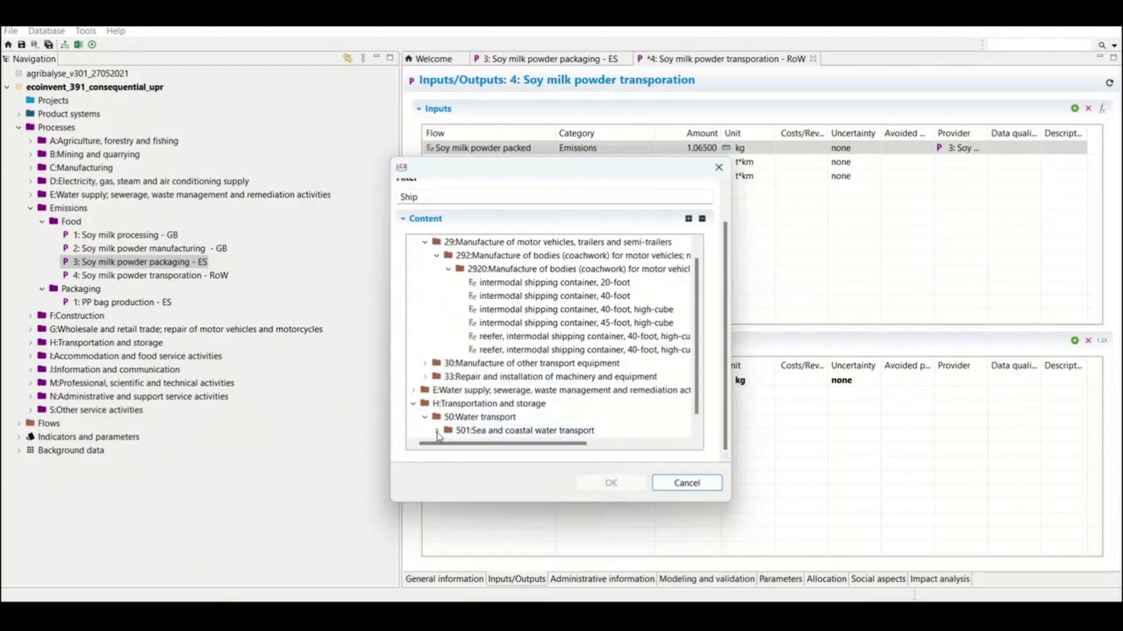
{"action": "left_click", "coordinate": [437, 431]}
{"action": "left_click", "coordinate": [449, 432]}
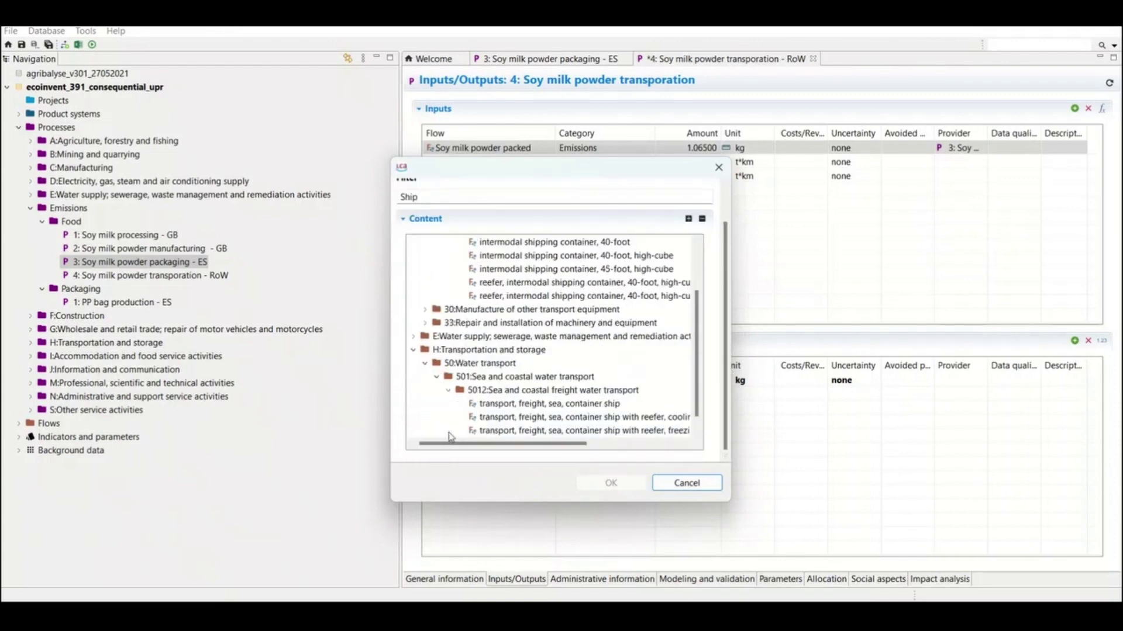
{"action": "double_click", "coordinate": [521, 404]}
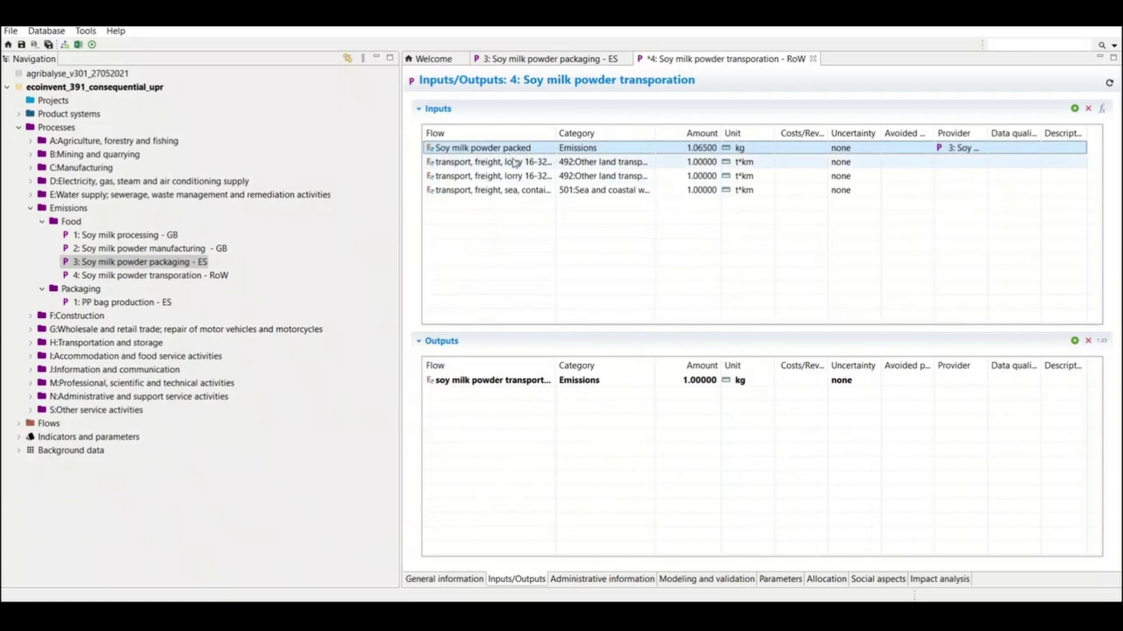
Set the EURO3 lorry input's provider to the RER market for transport, freight, lorry 16-32 metric ton, EURO3
{"action": "left_click", "coordinate": [953, 161]}
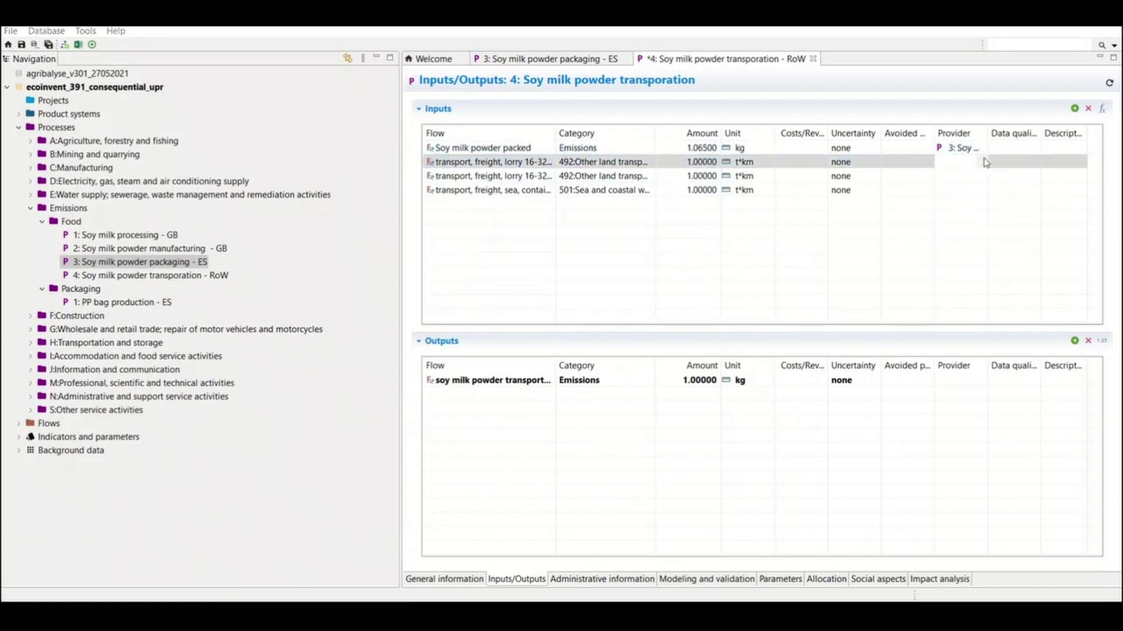
{"action": "left_click", "coordinate": [983, 162]}
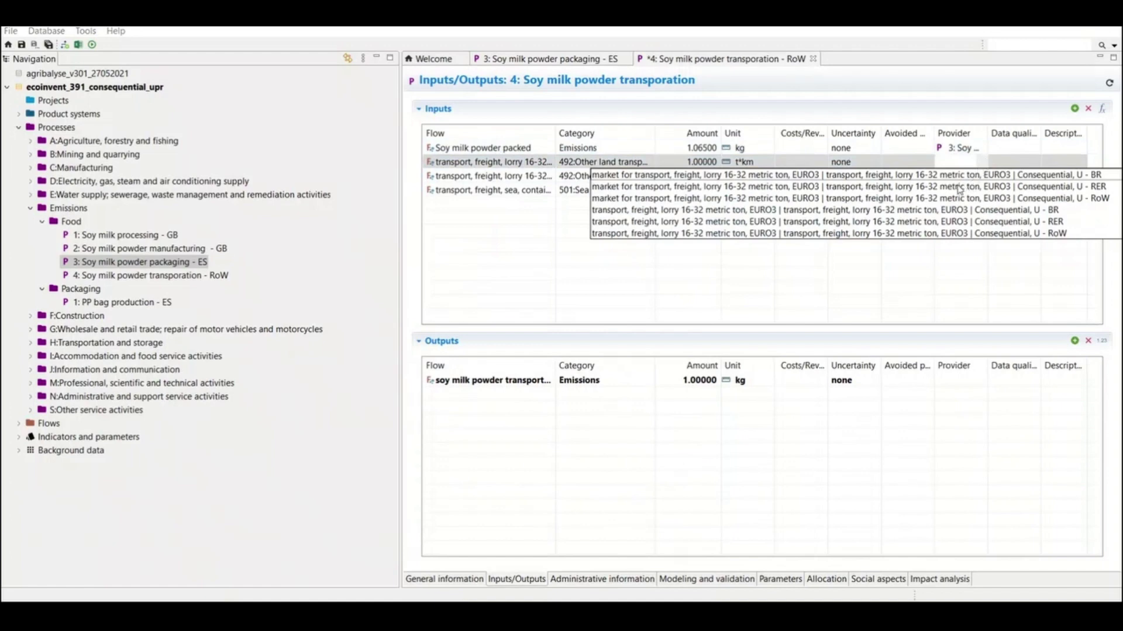
{"action": "left_click", "coordinate": [959, 187]}
Set the EURO5 lorry input's provider to its RoW market process and the container ship input's provider to the GLO transport, freight, sea, container ship process
{"action": "left_click", "coordinate": [972, 176]}
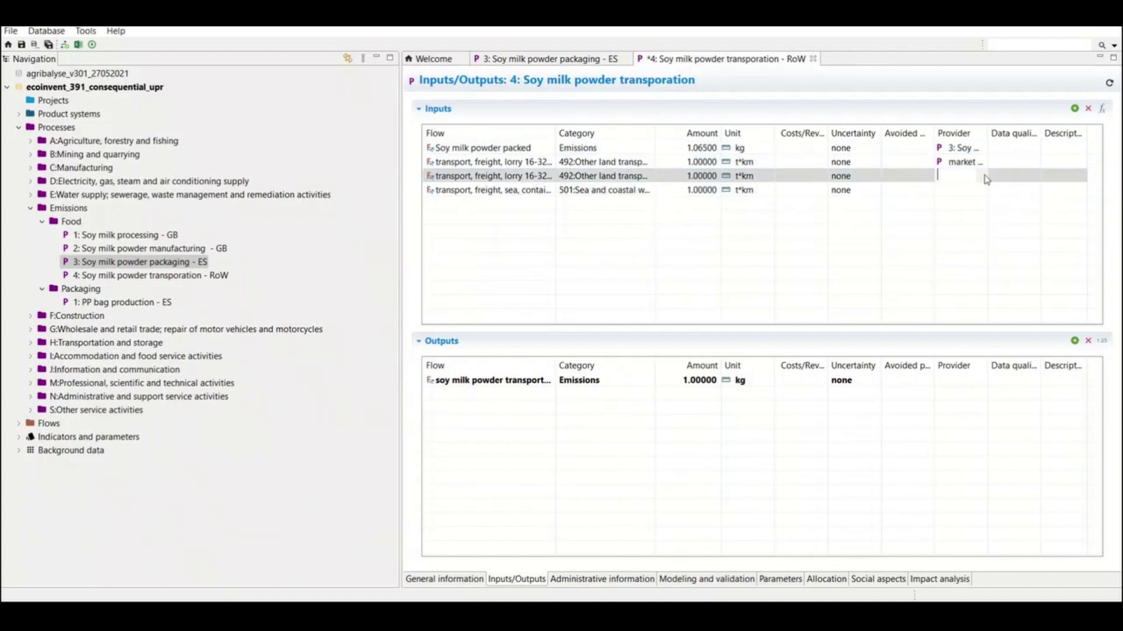
{"action": "left_click", "coordinate": [987, 178]}
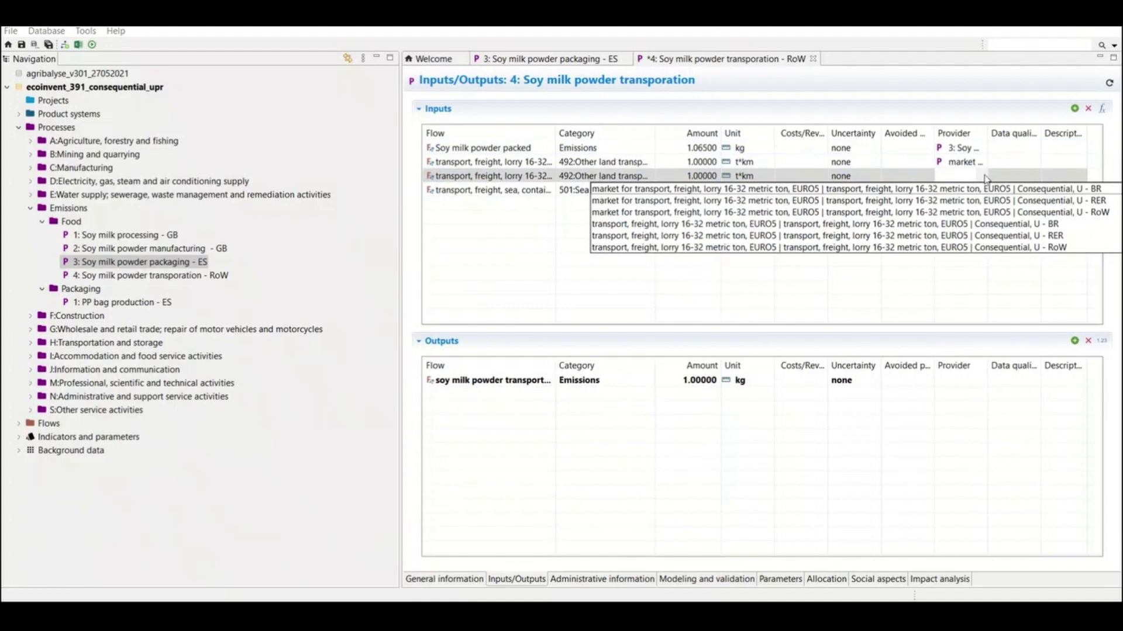
{"action": "left_click", "coordinate": [933, 212]}
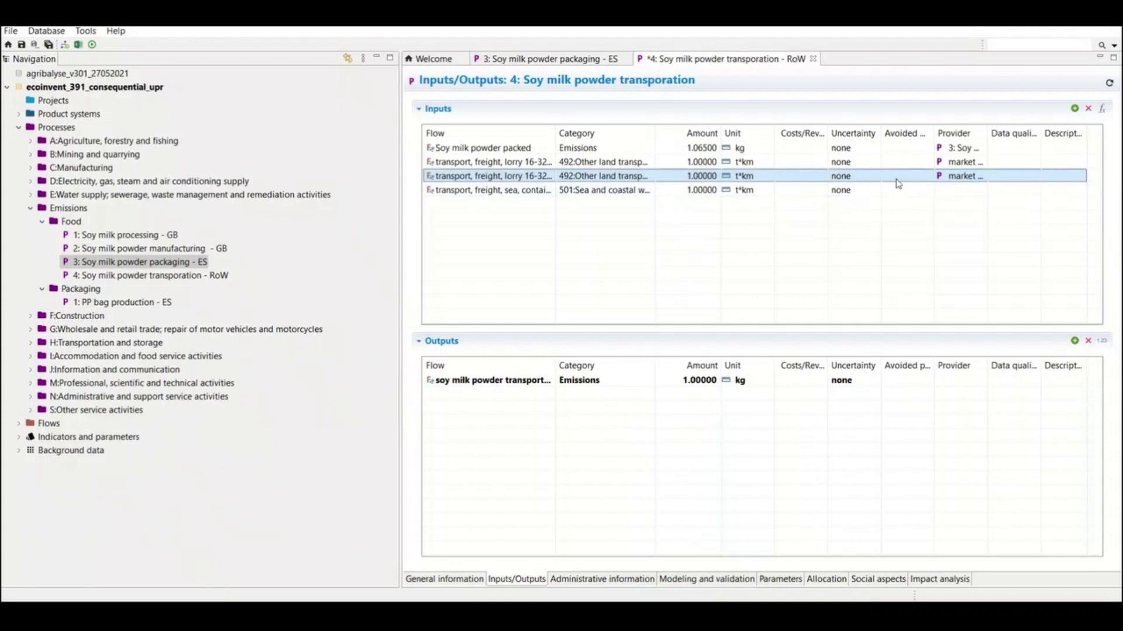
{"action": "left_click", "coordinate": [942, 188]}
{"action": "left_click", "coordinate": [984, 190]}
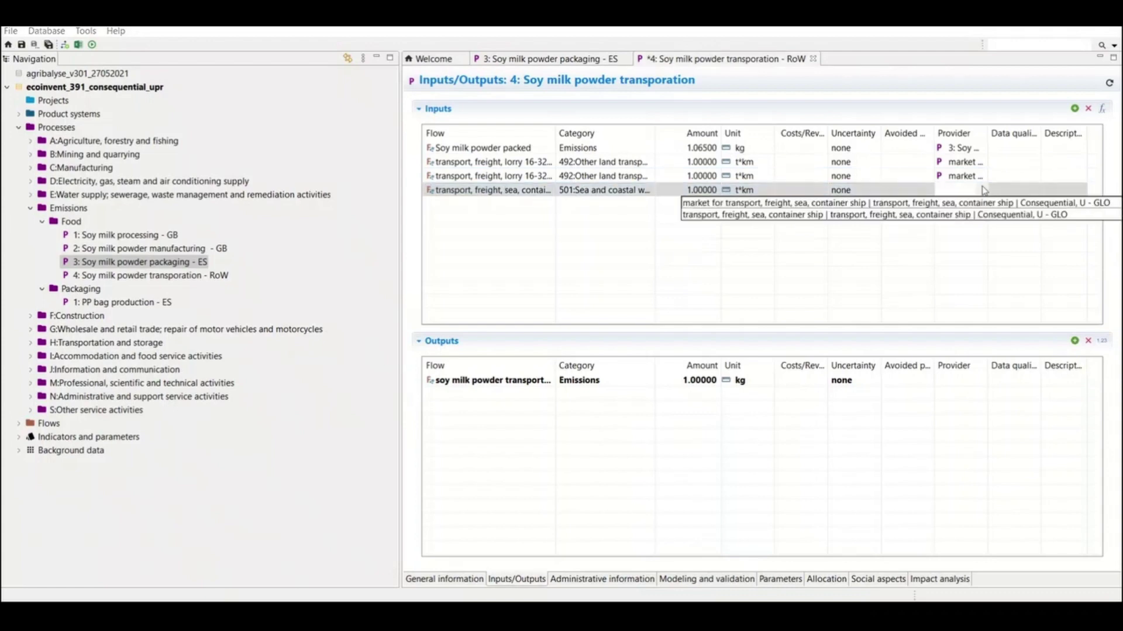
{"action": "left_click", "coordinate": [960, 214]}
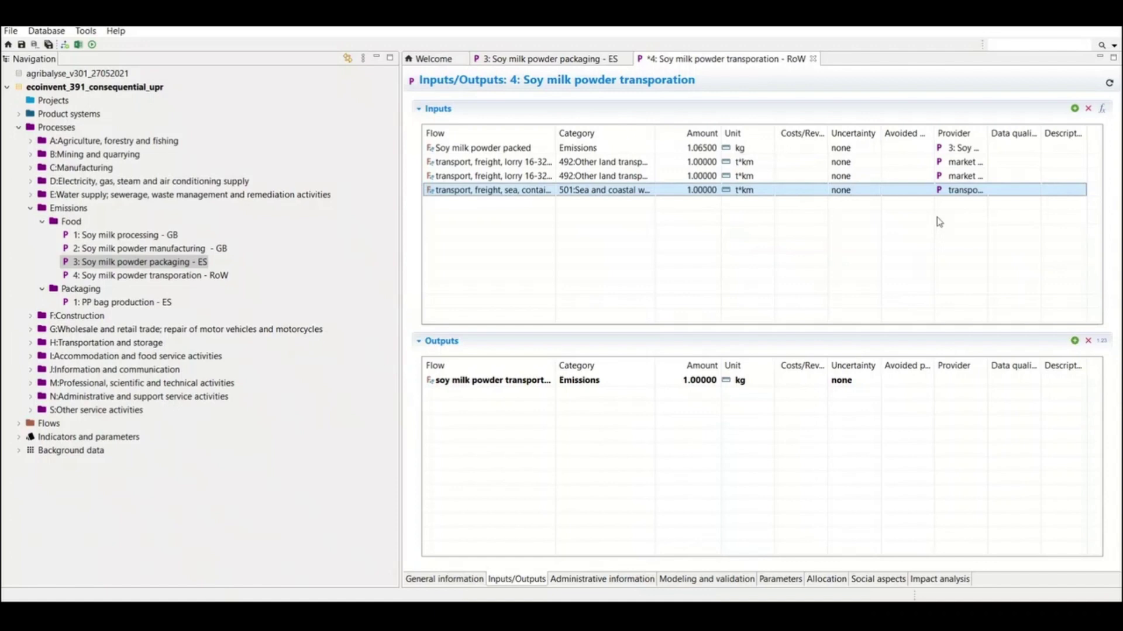
Change the unit of the two lorry inputs and the container ship input to kg*km
{"action": "left_click", "coordinate": [761, 163]}
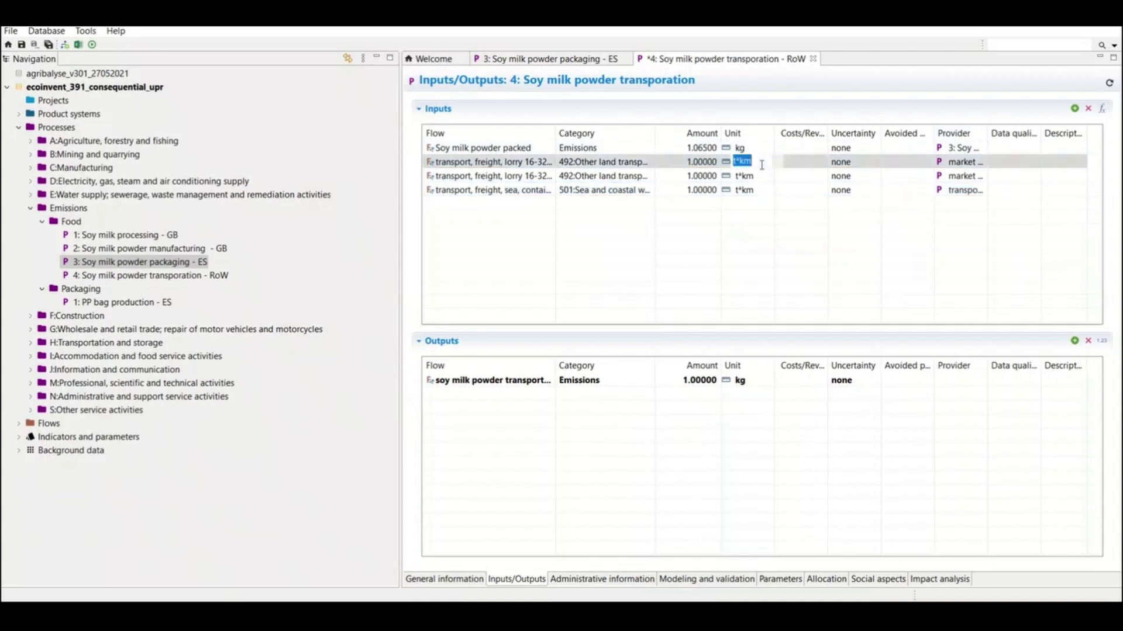
{"action": "left_click", "coordinate": [777, 165]}
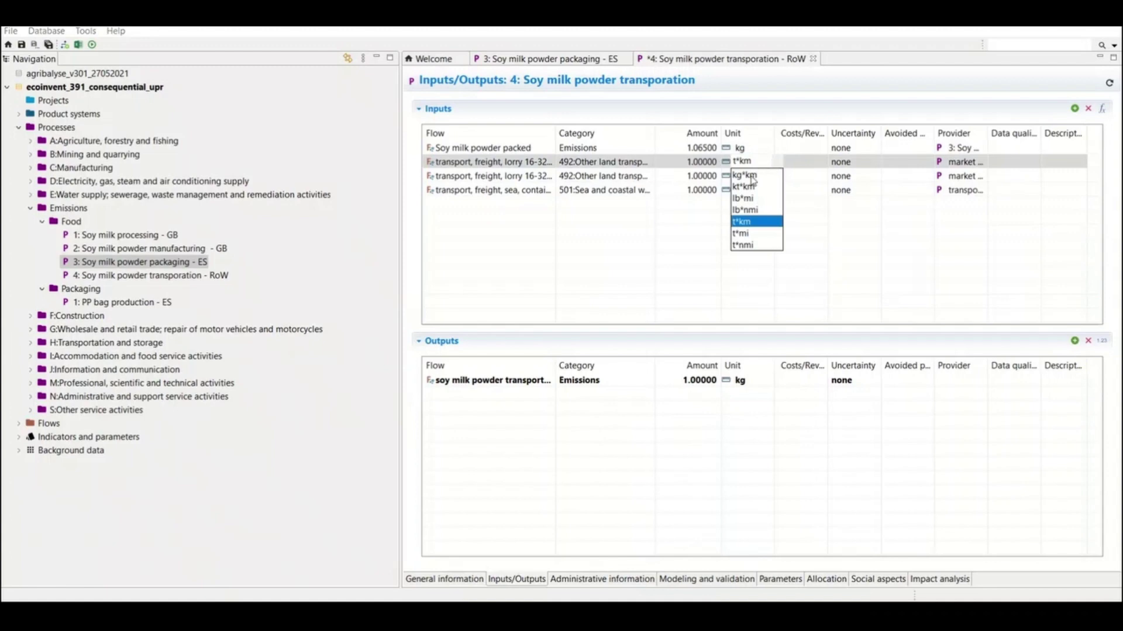
{"action": "left_click", "coordinate": [752, 175]}
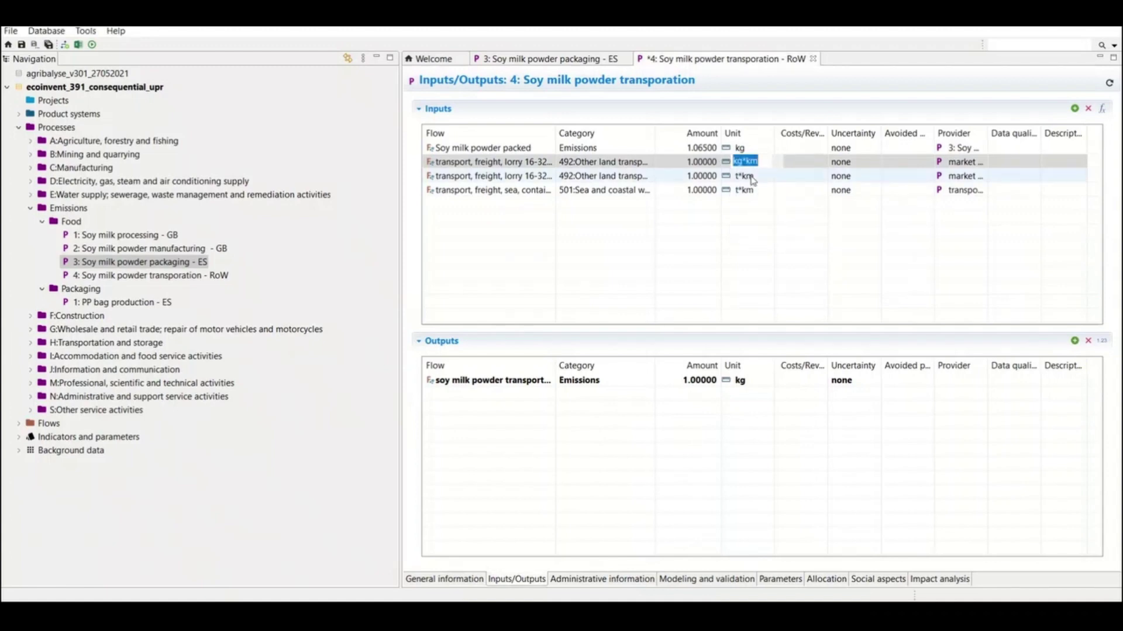
{"action": "left_click", "coordinate": [692, 232]}
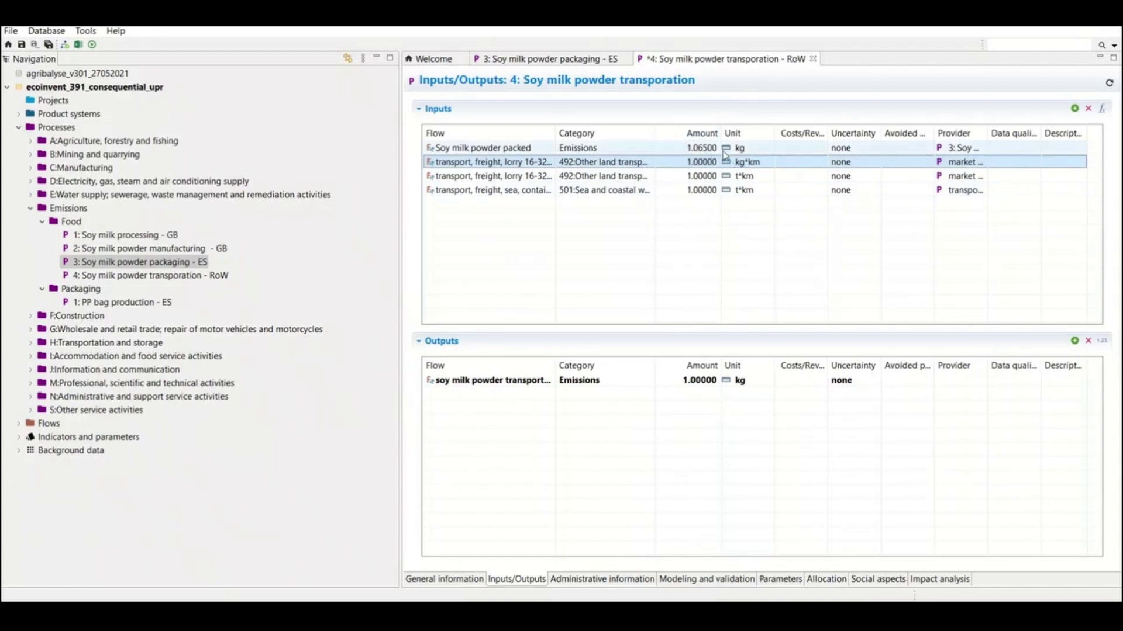
{"action": "left_click", "coordinate": [740, 176]}
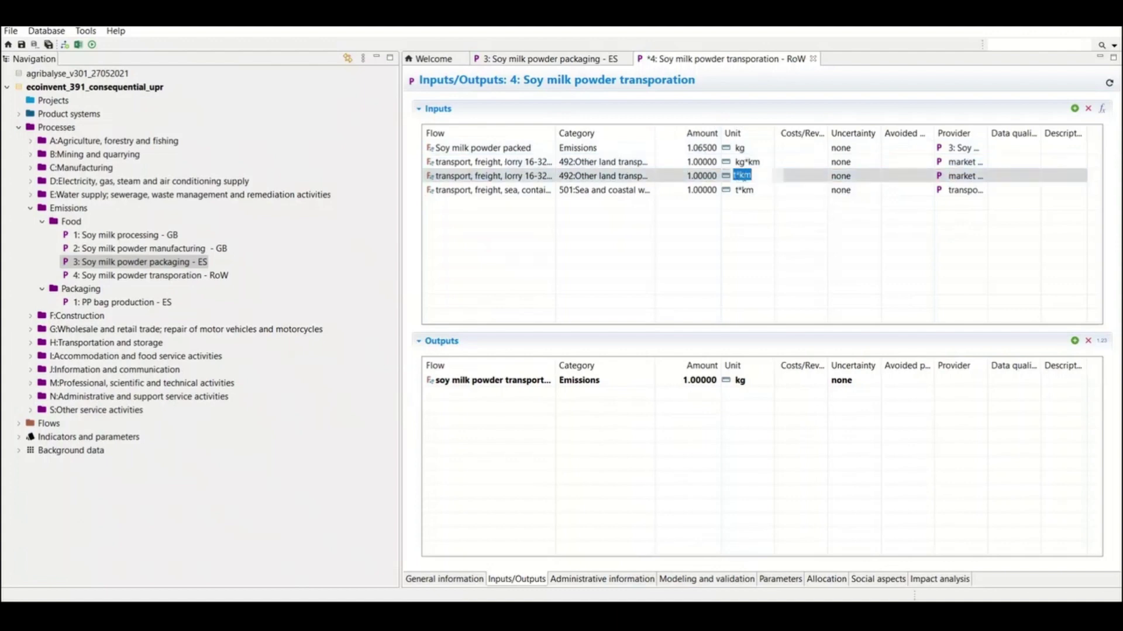
{"action": "left_click", "coordinate": [774, 178]}
{"action": "left_click", "coordinate": [752, 191]}
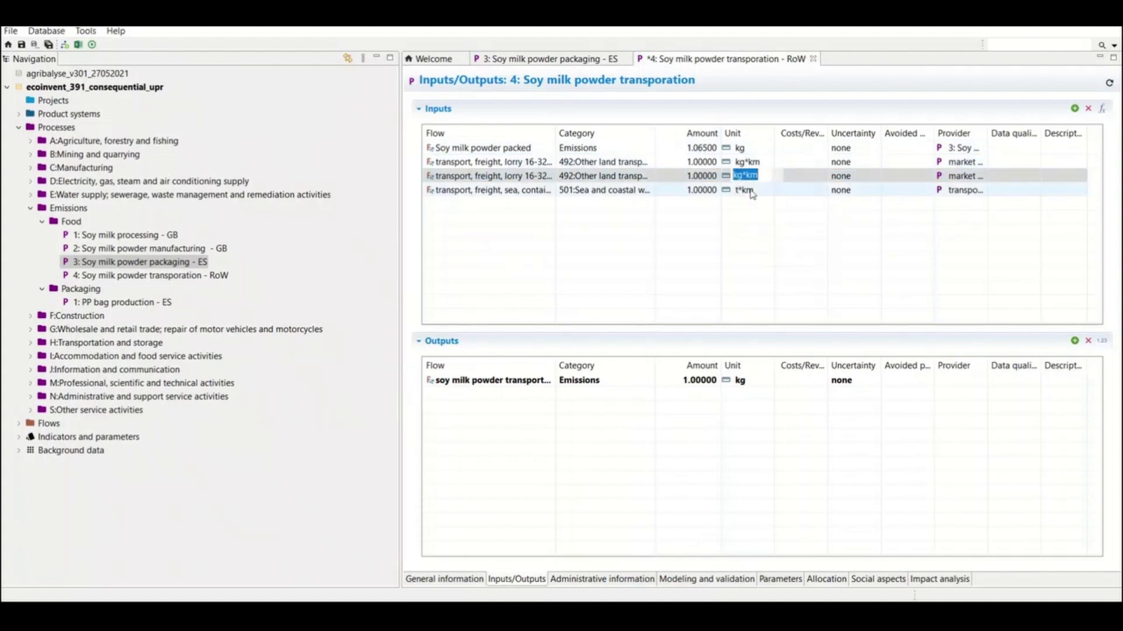
{"action": "left_click", "coordinate": [752, 192]}
{"action": "left_click", "coordinate": [781, 190]}
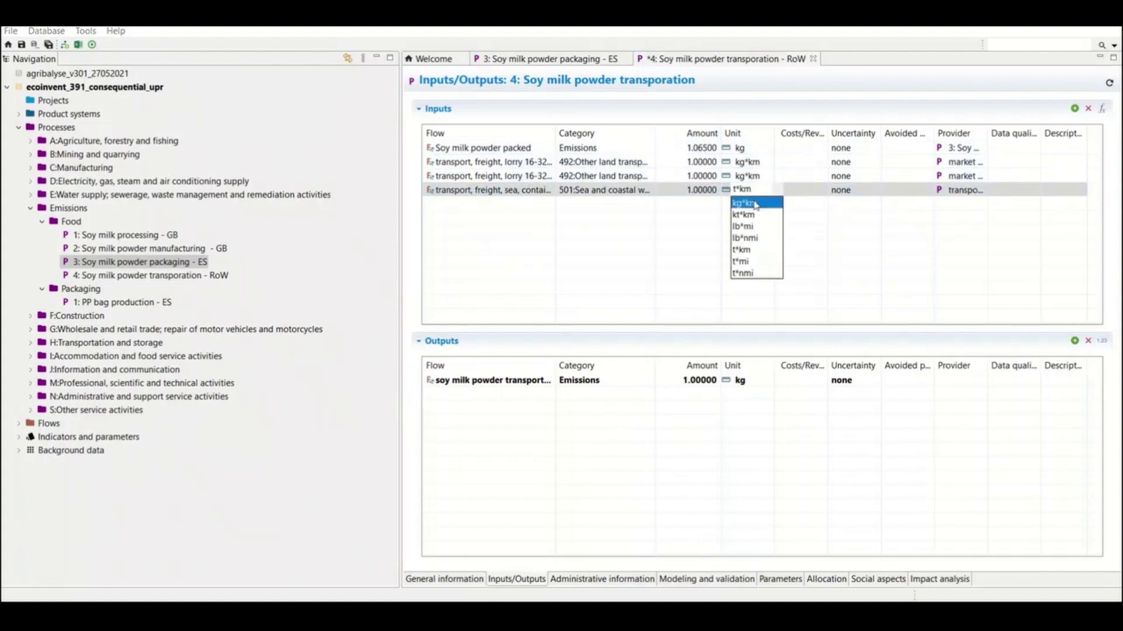
{"action": "left_click", "coordinate": [754, 203]}
{"action": "left_click", "coordinate": [729, 218]}
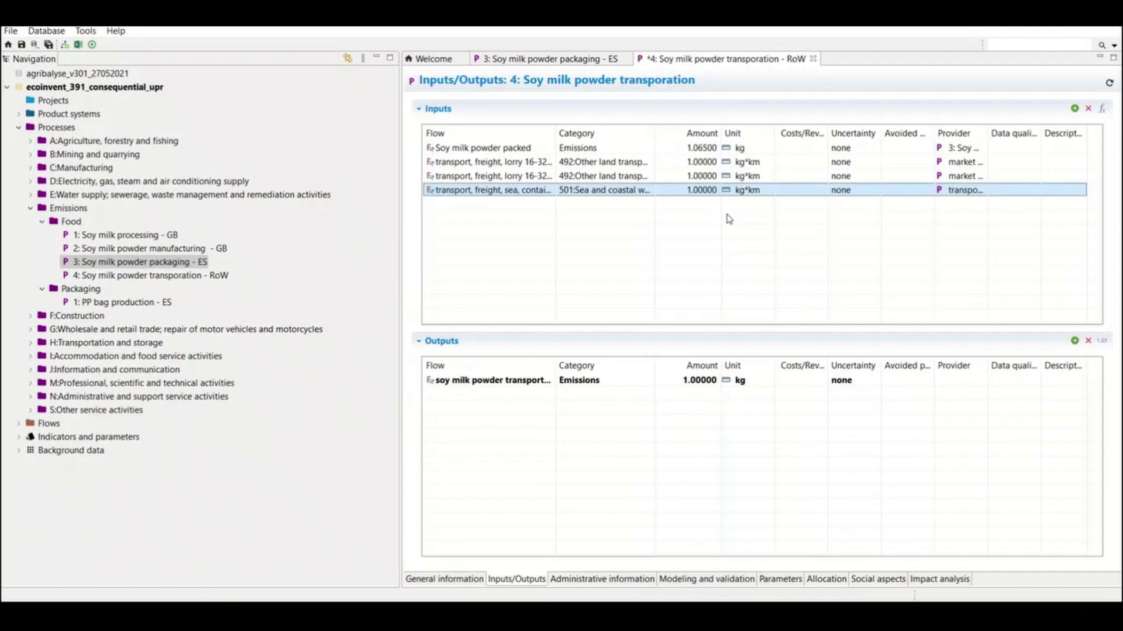
Set the amounts to 250 for the EURO3 lorry, 500 for the EURO5 lorry and 11000 for the container ship, and save the process
{"action": "left_click", "coordinate": [693, 162]}
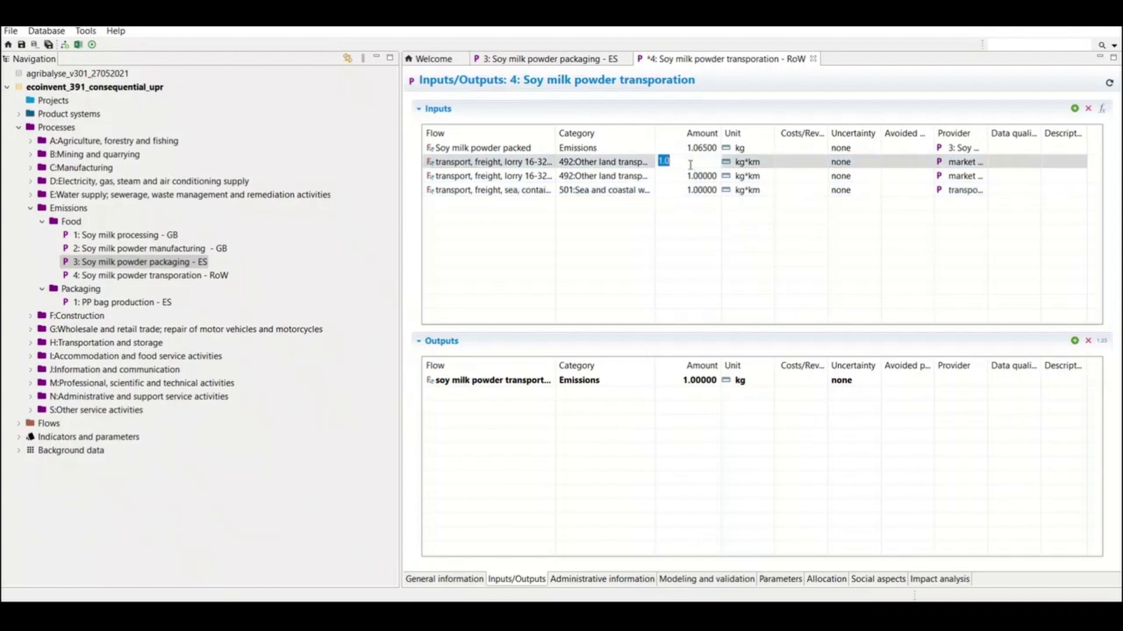
{"action": "type", "text": "250"}
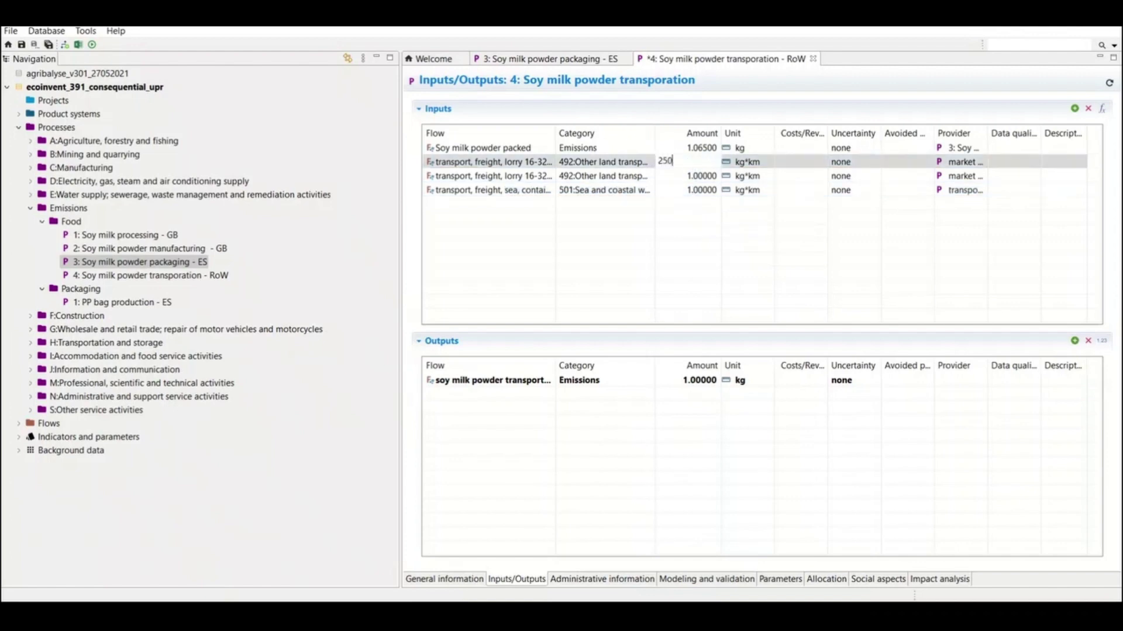
{"action": "left_click", "coordinate": [695, 176]}
{"action": "type", "text": "500"}
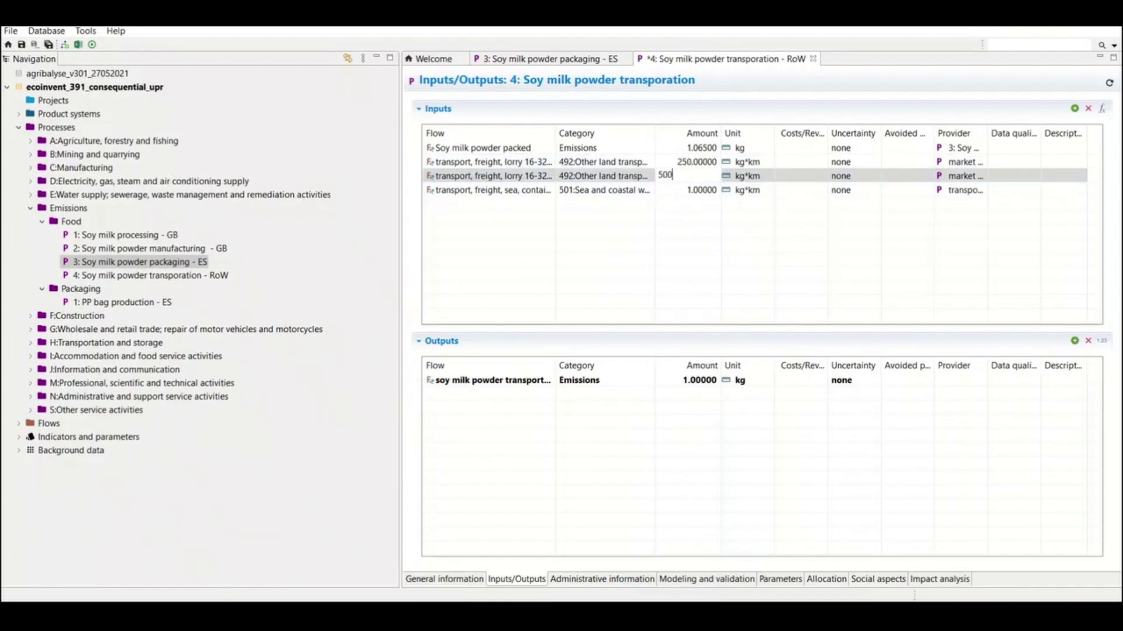
{"action": "left_click", "coordinate": [701, 187]}
{"action": "type", "text": "1"}
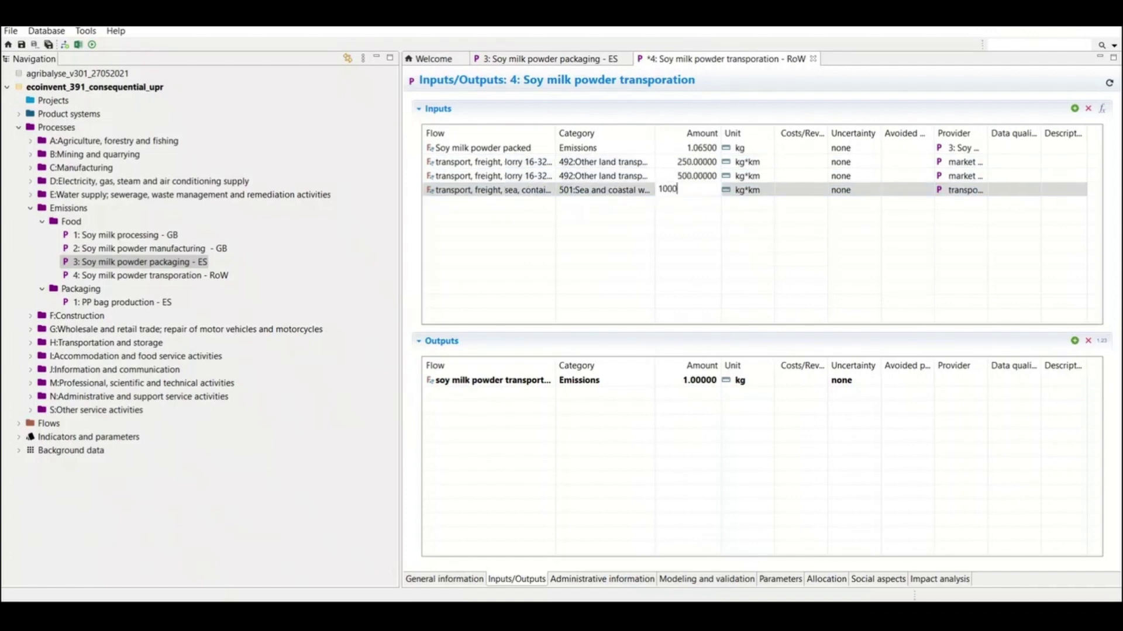
{"action": "type", "text": "100"}
{"action": "left_click", "coordinate": [680, 231]}
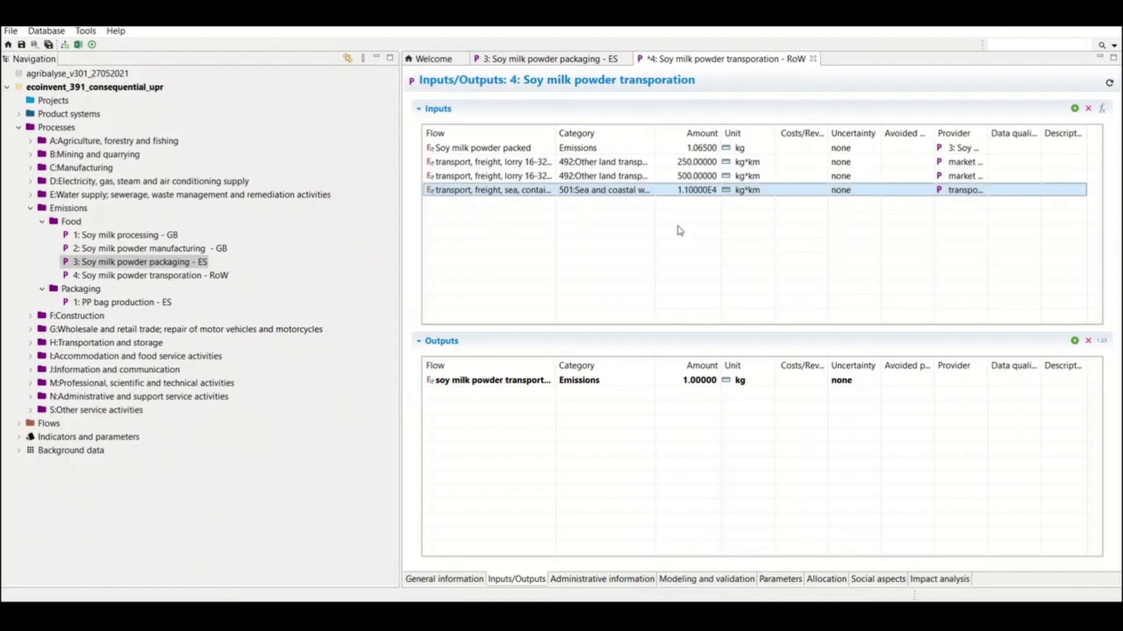
{"action": "key", "text": "ctrl+s"}
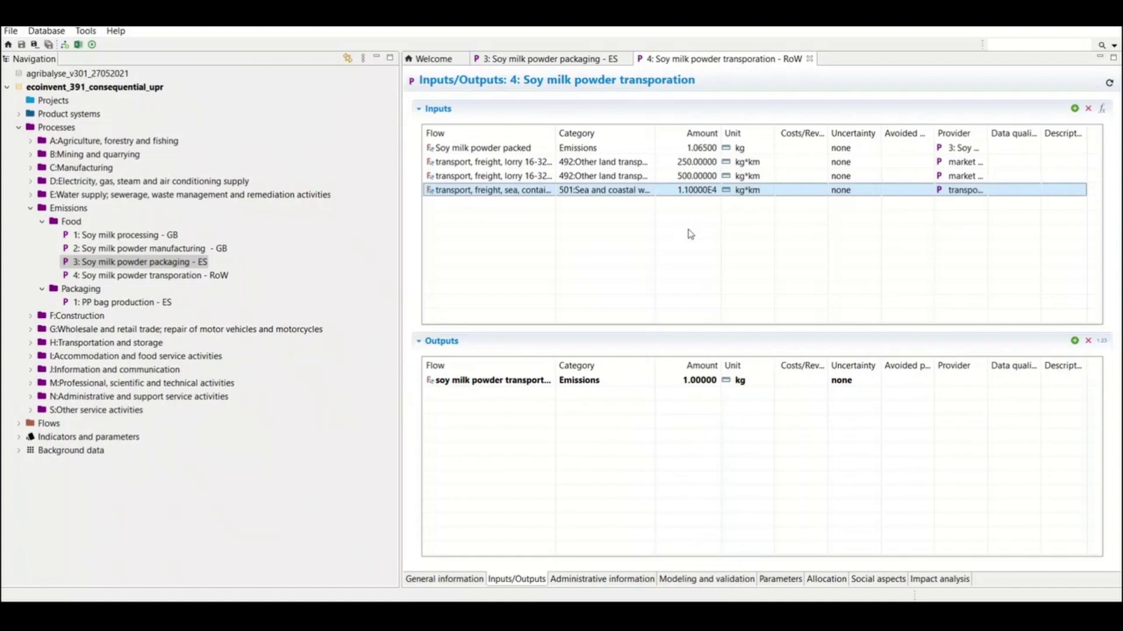
Switch to Excel to check the transport legs from Spain to the USA against the distance table, and return to openLCA
{"action": "key", "text": "alt+Tab"}
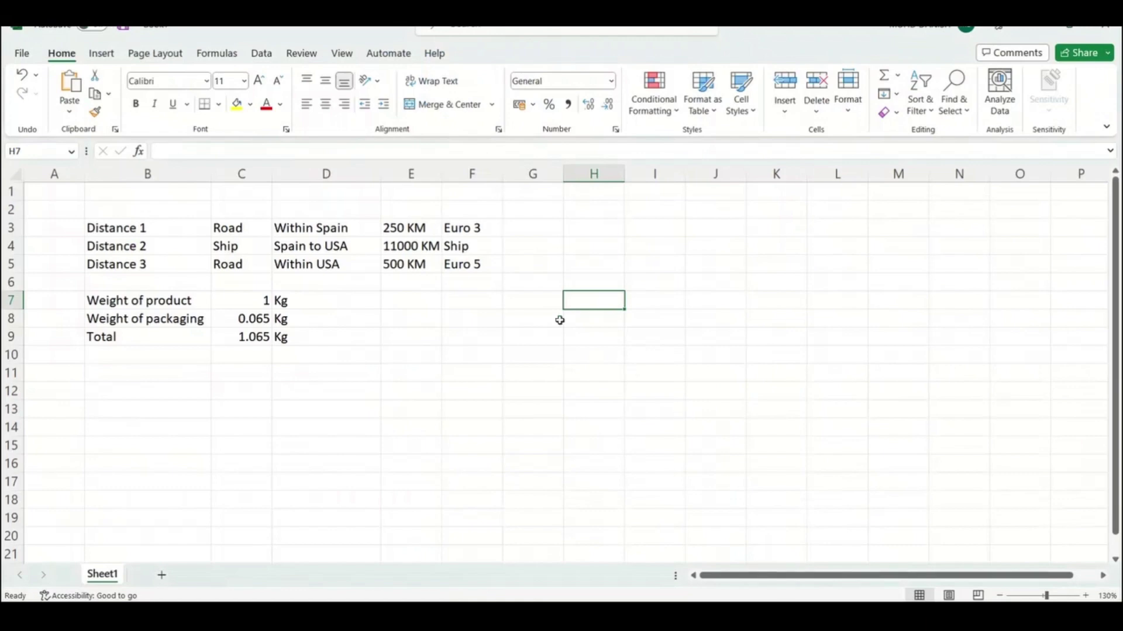
{"action": "left_click", "coordinate": [368, 242]}
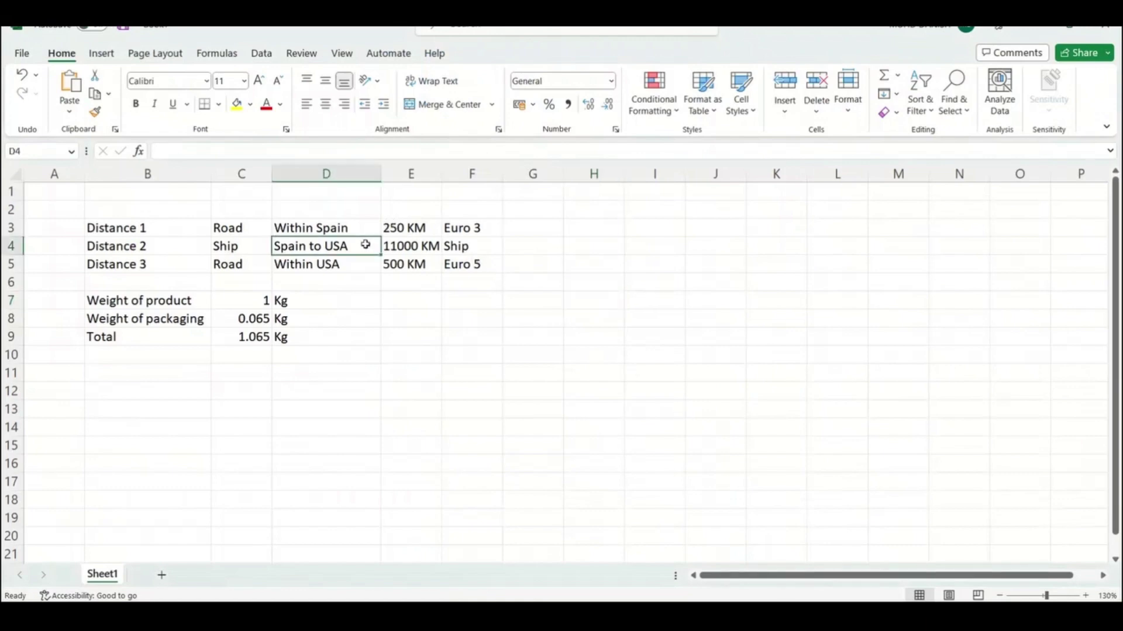
{"action": "left_click", "coordinate": [336, 264]}
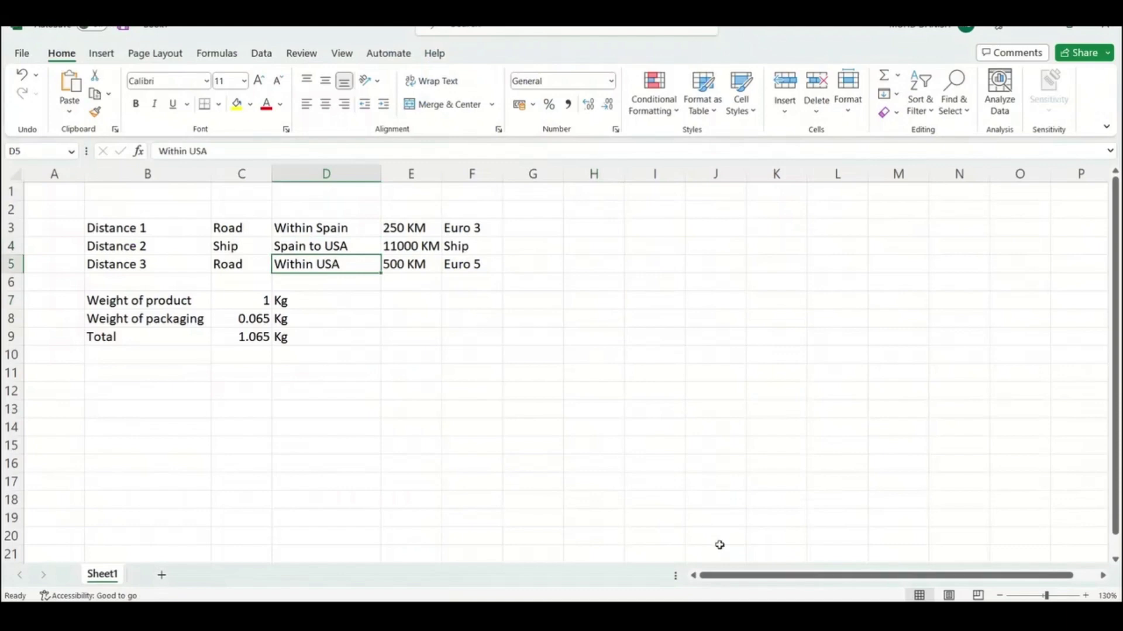
{"action": "mouse_move", "coordinate": [772, 613]}
{"action": "left_click", "coordinate": [774, 565]}
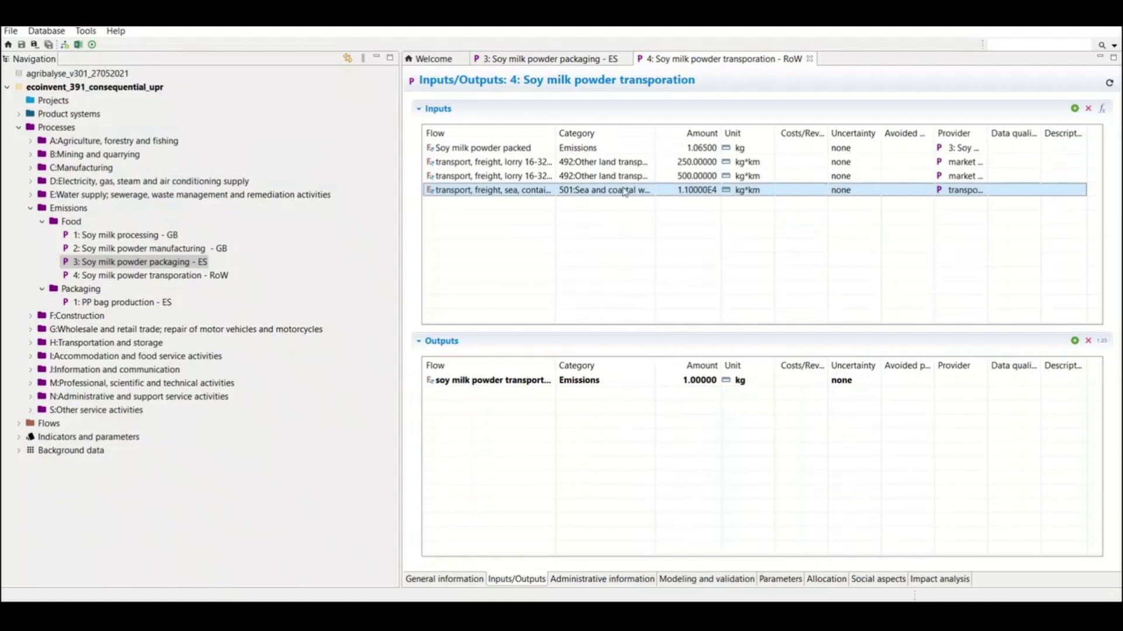
Compare the inputs and outputs of the soy milk powder packaging process with those of the transportation process
{"action": "left_click", "coordinate": [550, 61]}
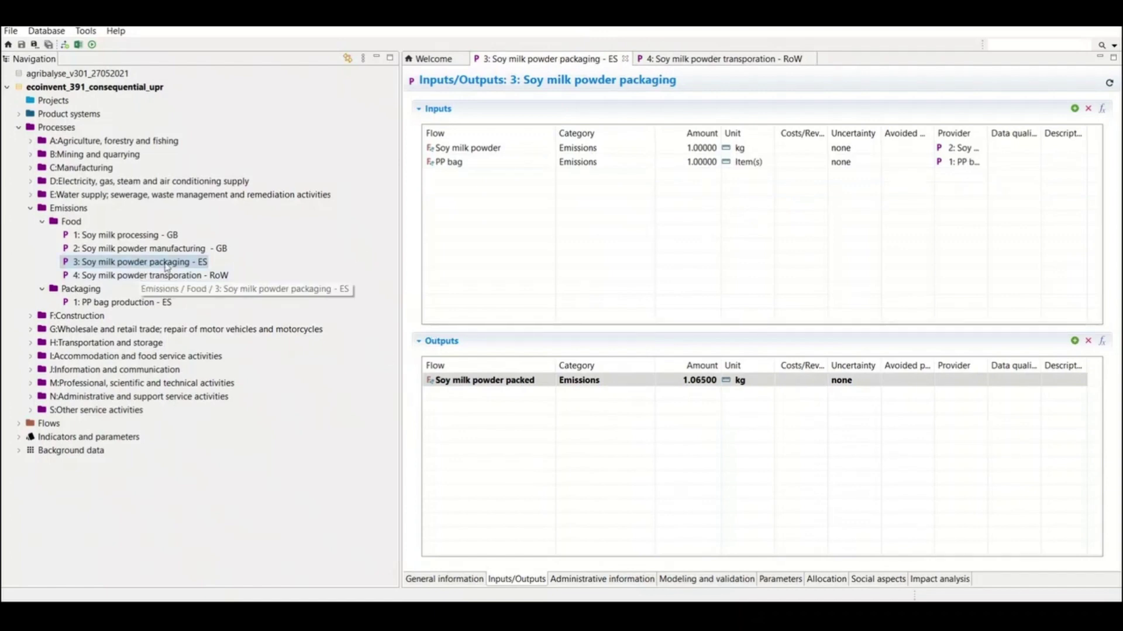
{"action": "left_click", "coordinate": [706, 59]}
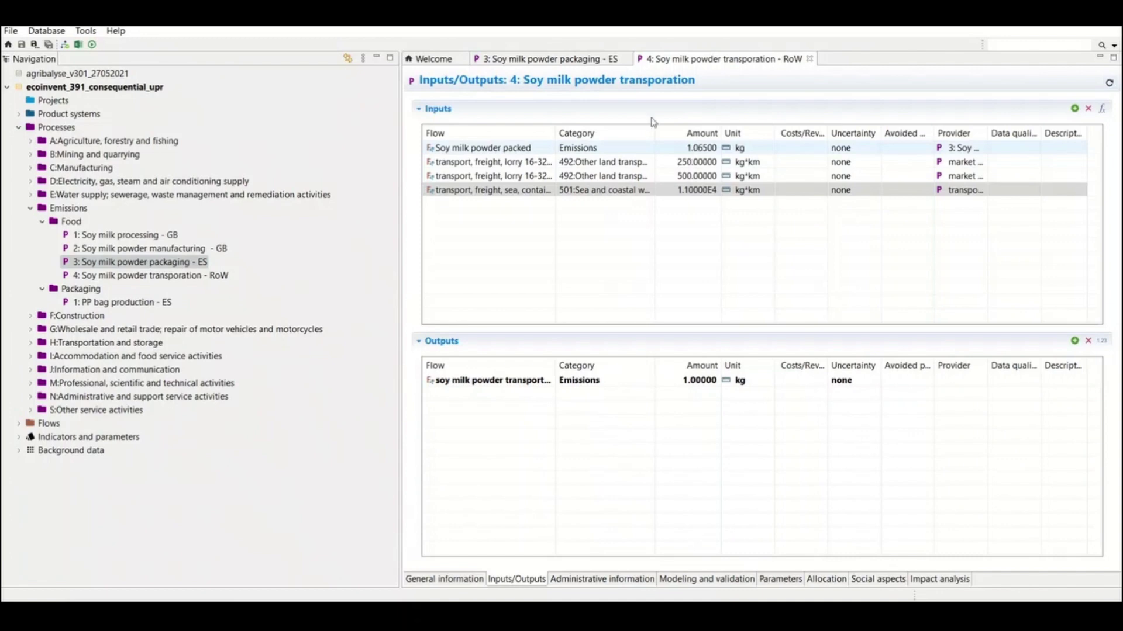
{"action": "left_click", "coordinate": [576, 62]}
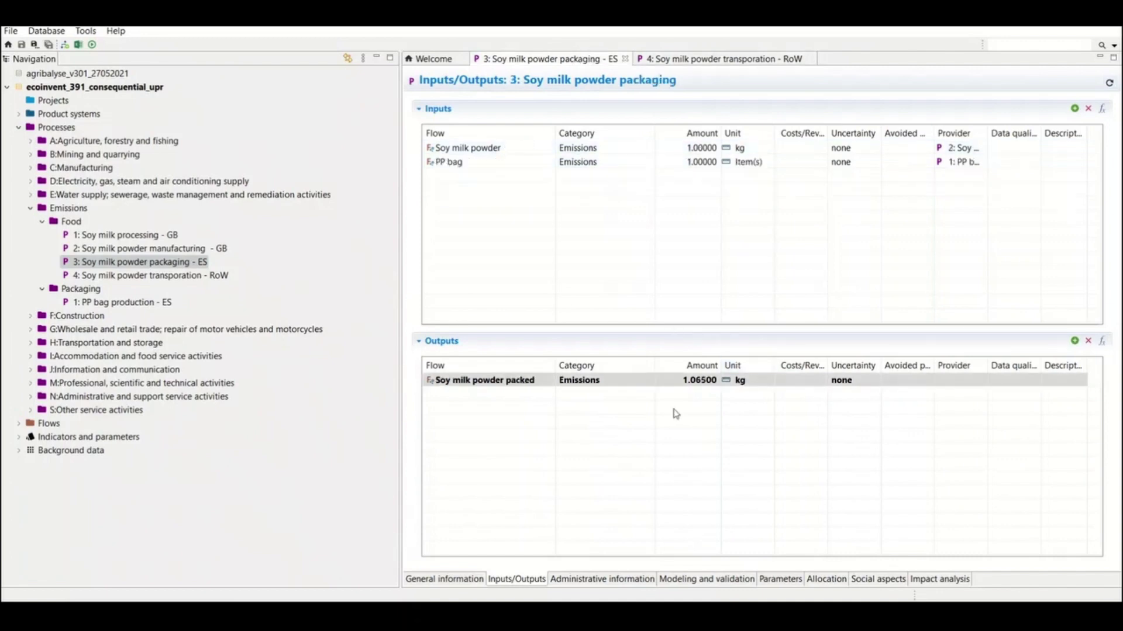
{"action": "left_click", "coordinate": [728, 65]}
{"action": "left_click", "coordinate": [720, 225]}
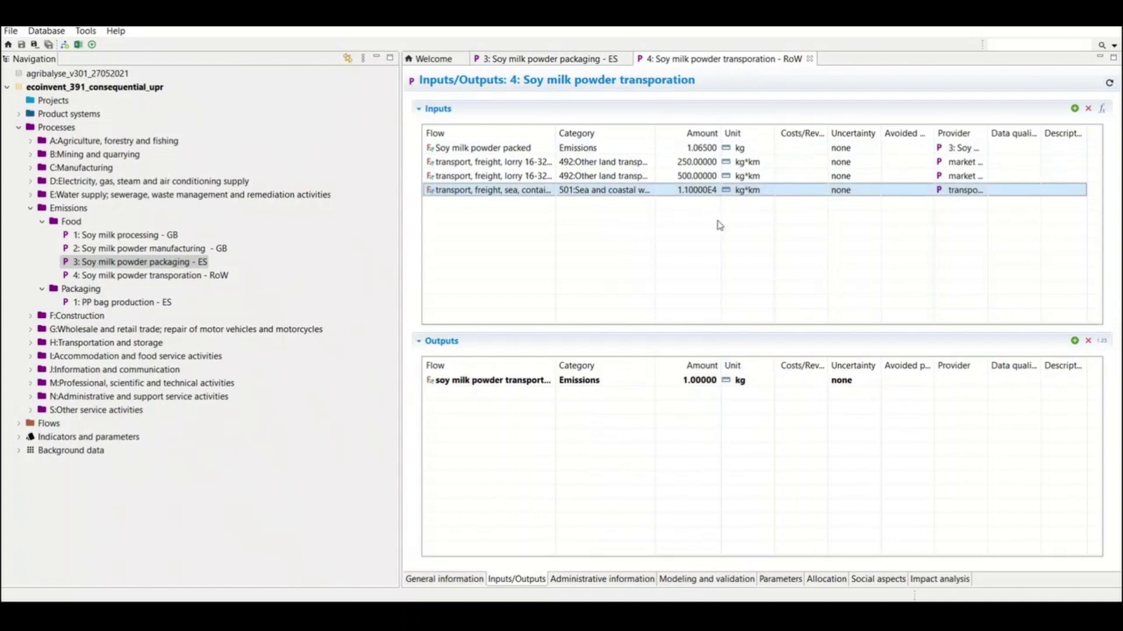